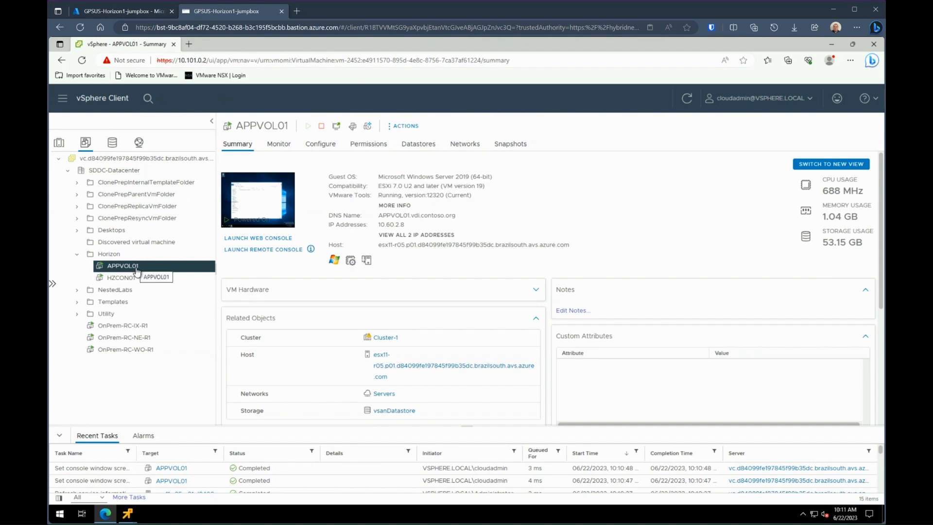
Step: Bring up the list of open remote consoles for APPVOL01 and HZCON01
click(130, 514)
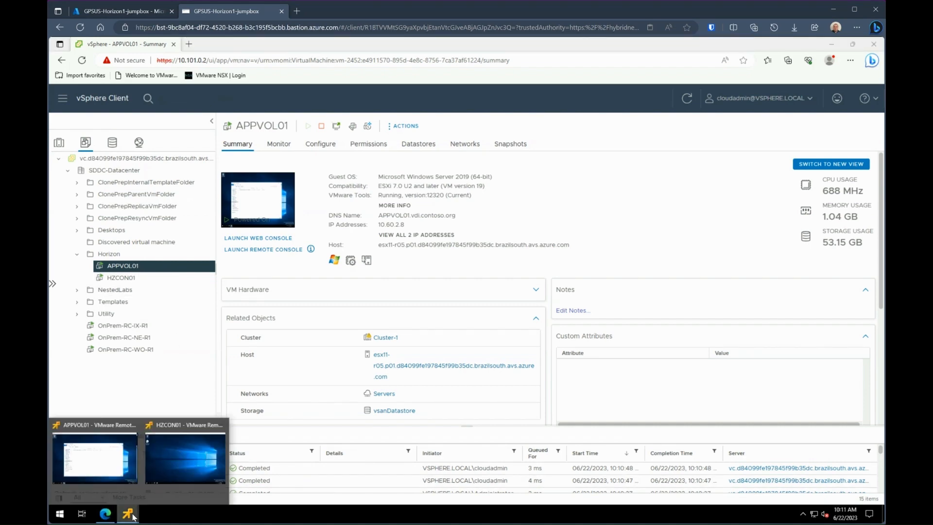
Step: In the APPVOL01 console, mount the App Volumes ISO from Downloads as DVD Drive (E:)
click(119, 462)
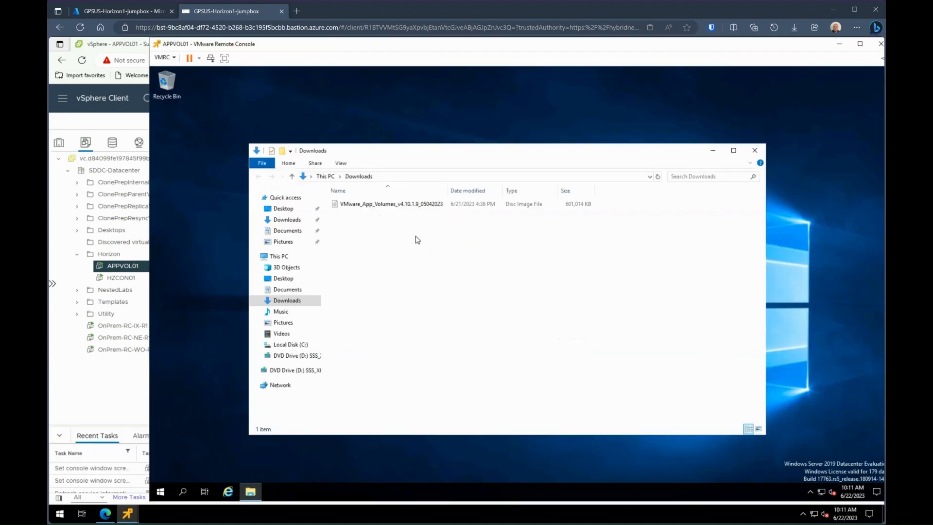
click(404, 209)
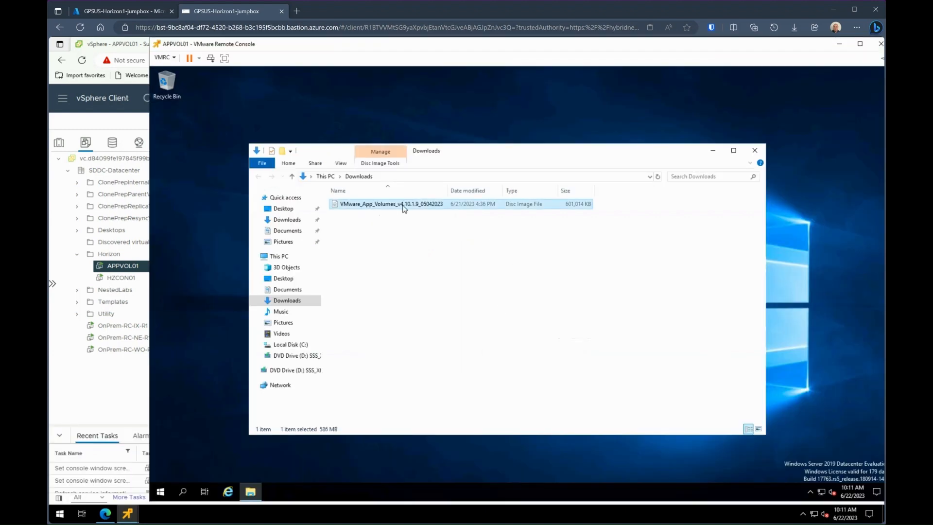
right_click(404, 208)
click(427, 211)
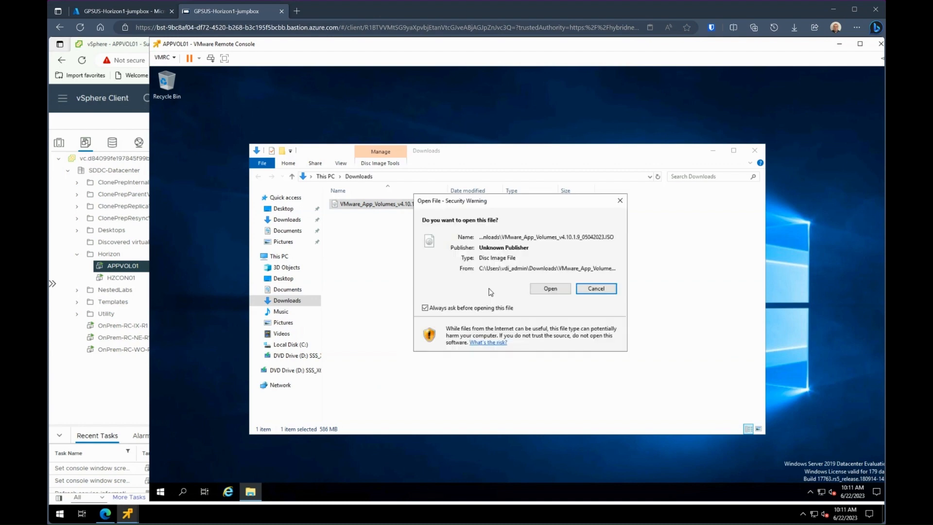
click(555, 290)
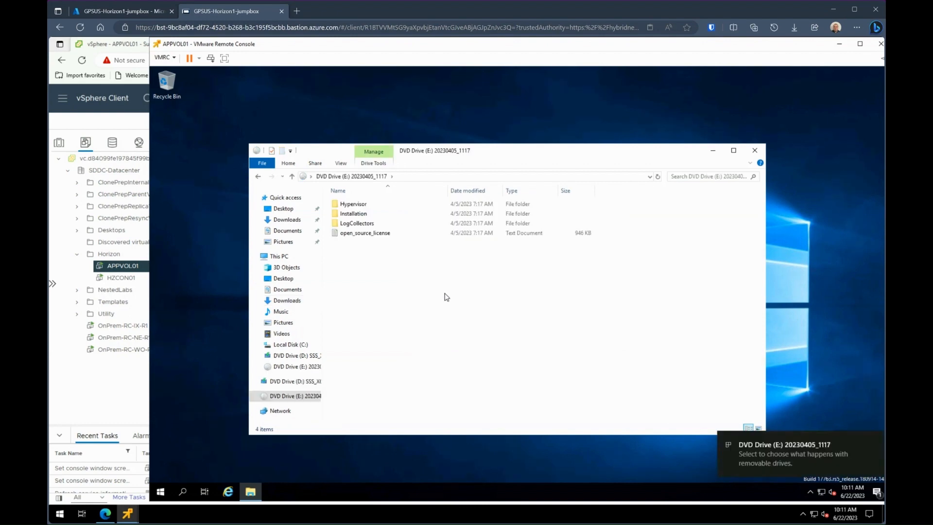
Step: Run setup from the Installation folder, accept the EULA, and choose Install App Volumes Manager
double_click(362, 212)
double_click(361, 235)
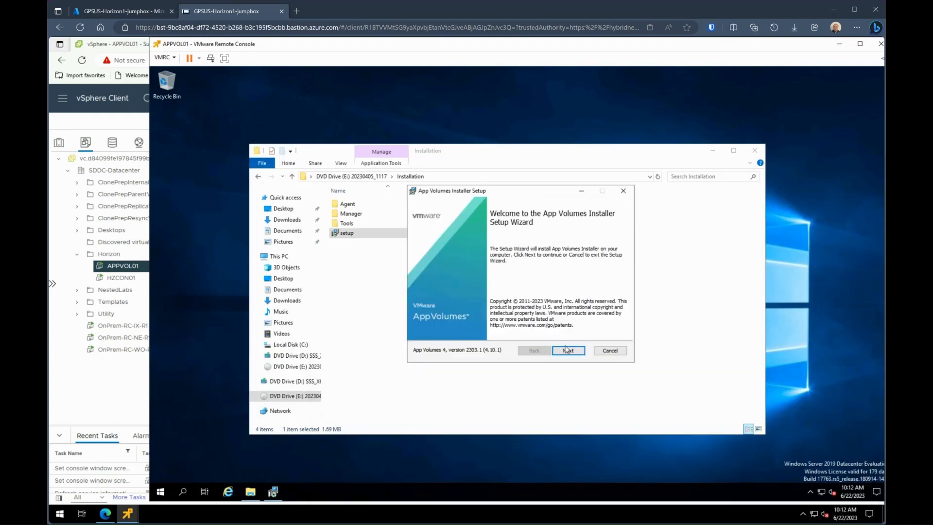
click(567, 350)
click(508, 330)
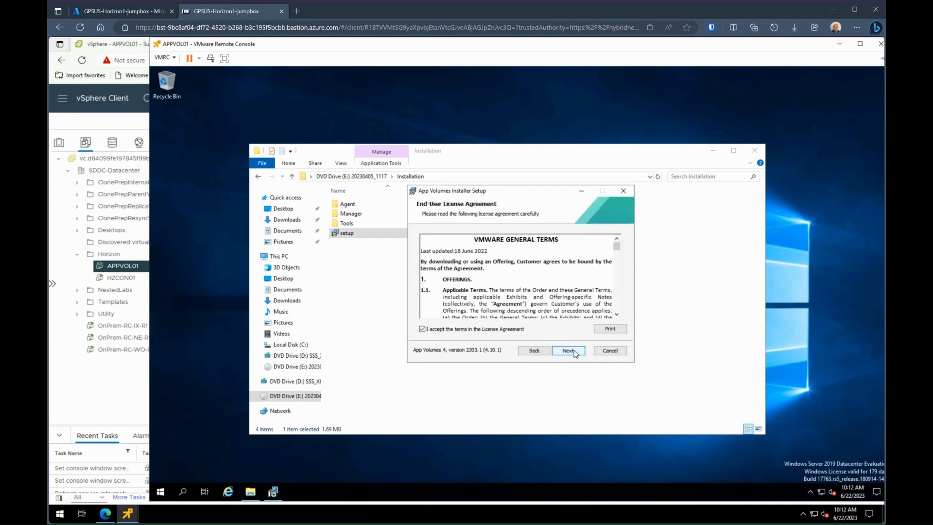
click(574, 352)
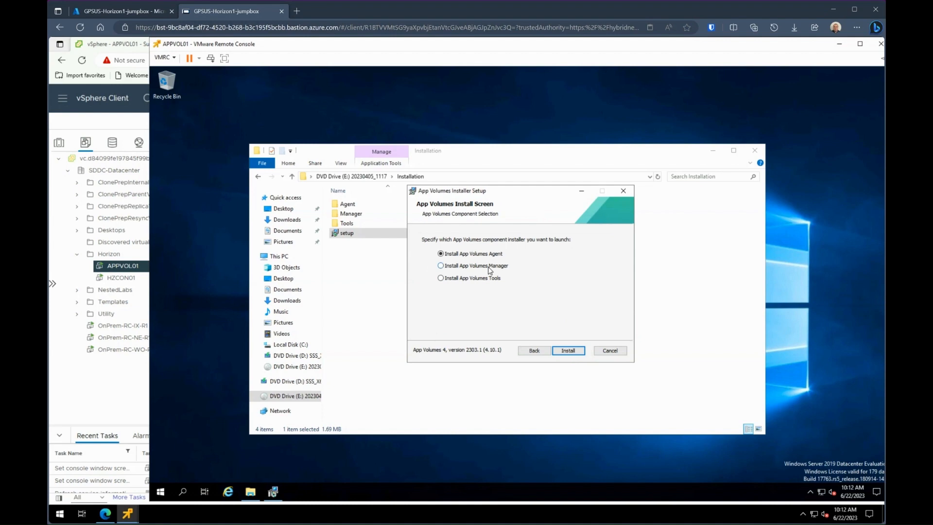
click(573, 349)
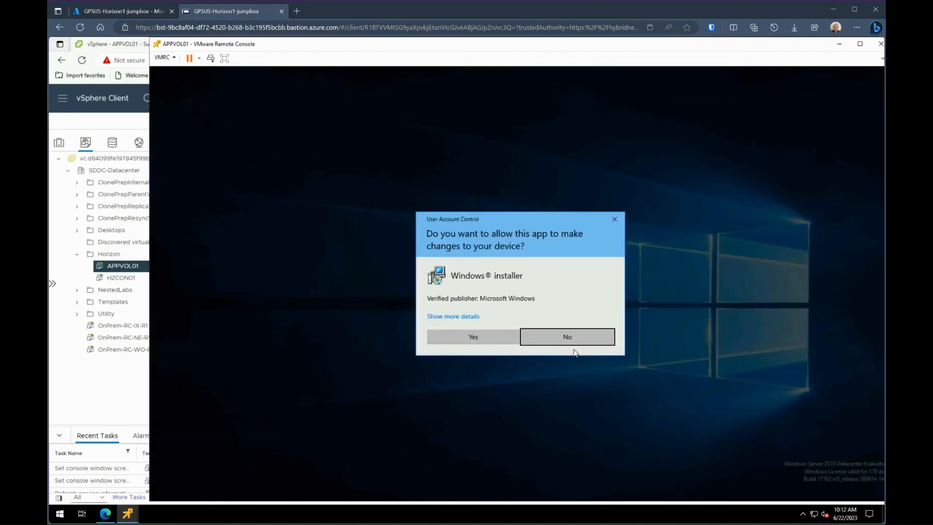
click(468, 336)
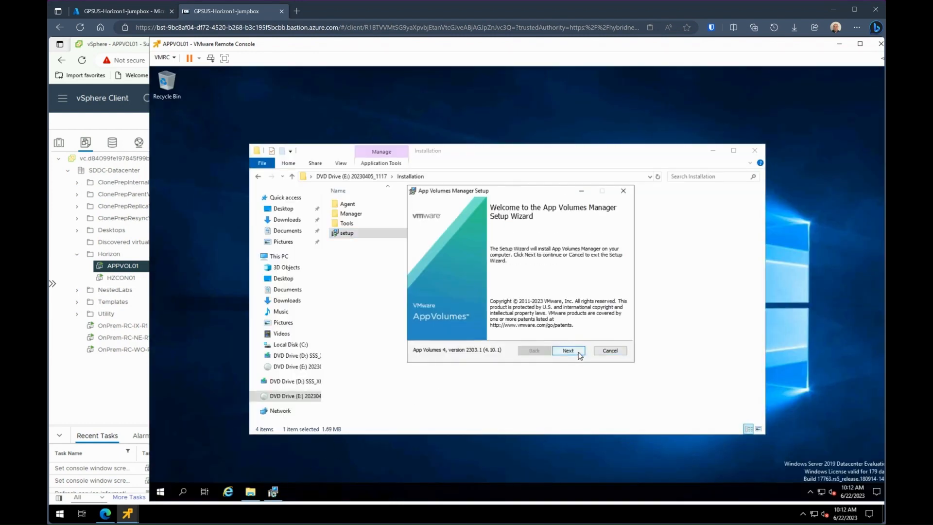
Step: Install App Volumes Manager 2303.1 with local SQL Server Express, HTTP allowed, and the default location
click(579, 354)
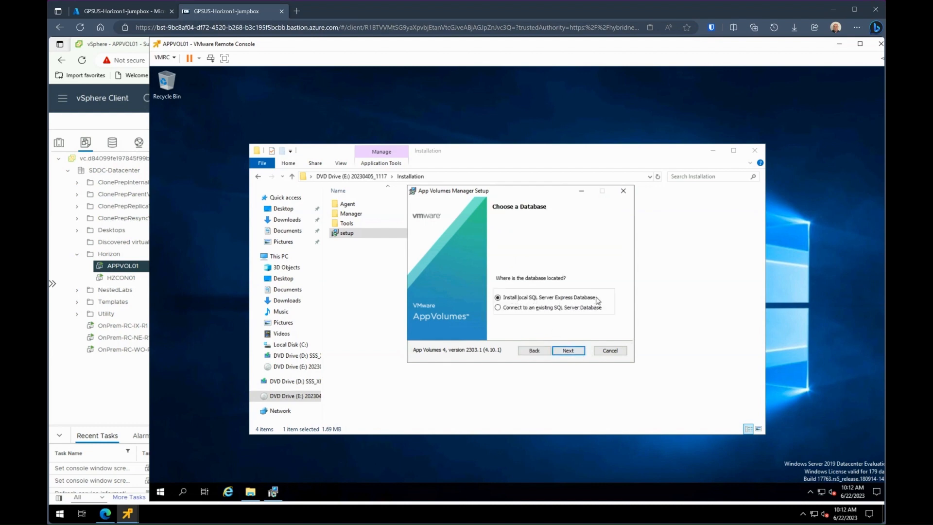
click(568, 351)
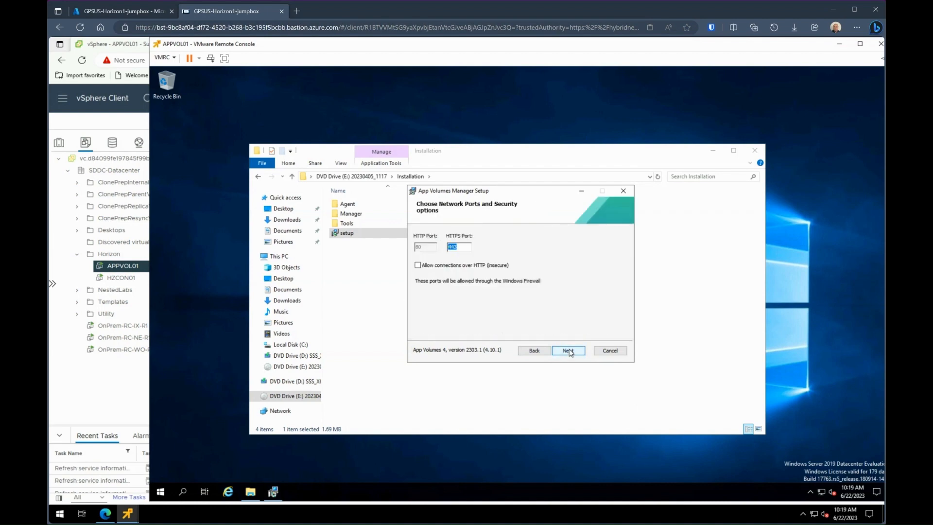
click(491, 267)
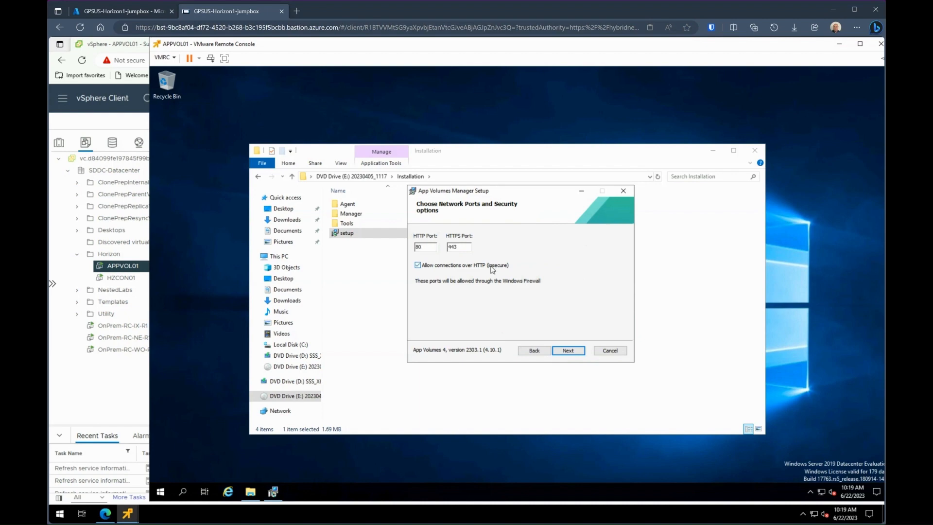
click(568, 351)
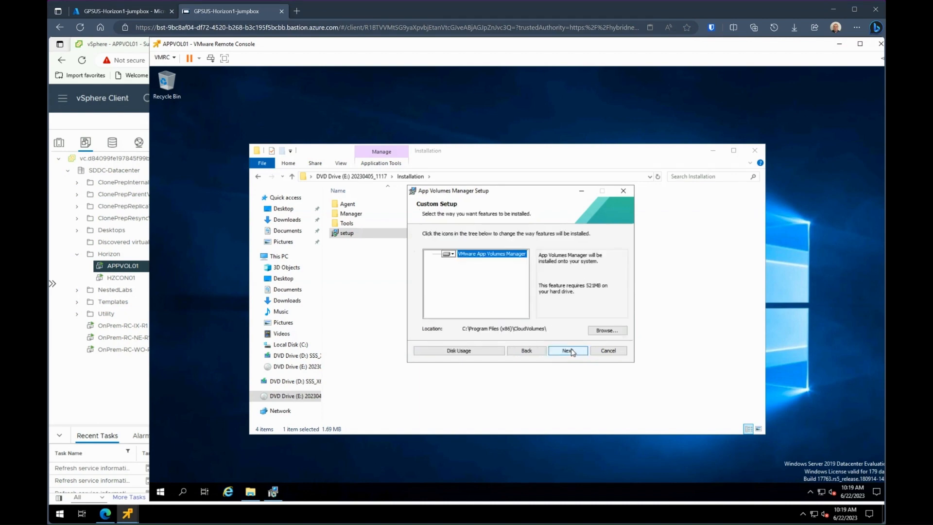
click(572, 352)
click(571, 351)
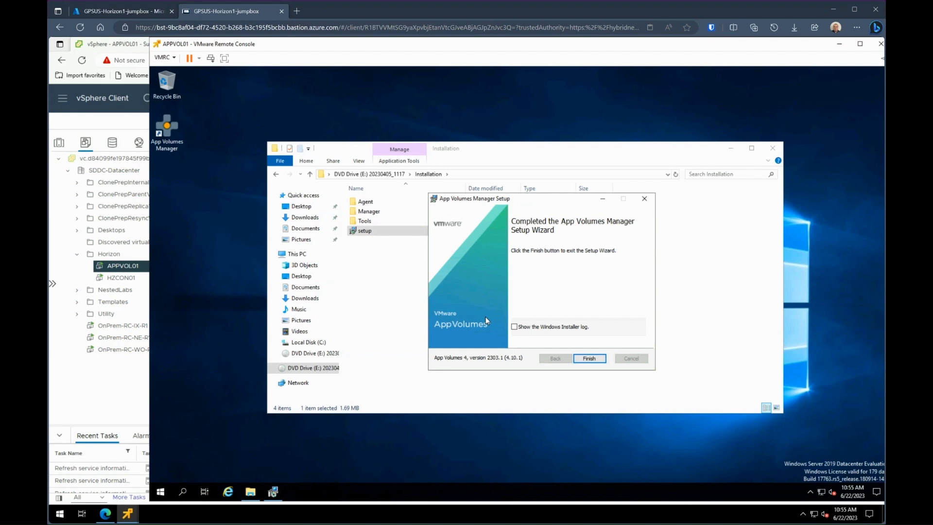
Step: Finish the setup wizard and eject the App Volumes disc from DVD Drive (E:)
click(590, 359)
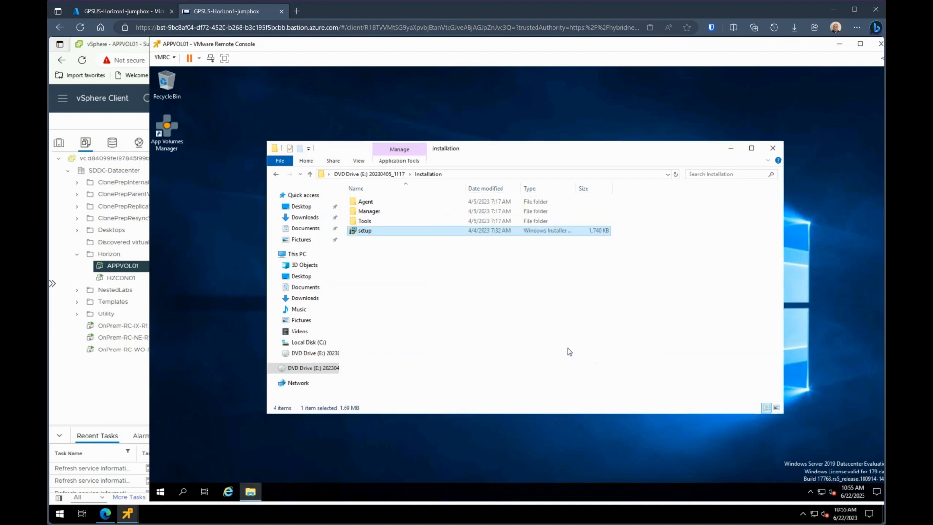
right_click(315, 371)
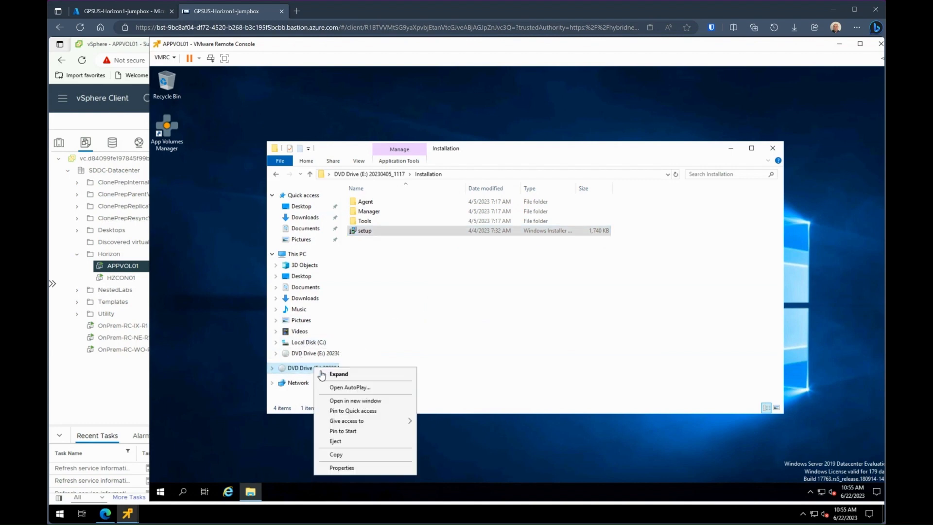
click(337, 442)
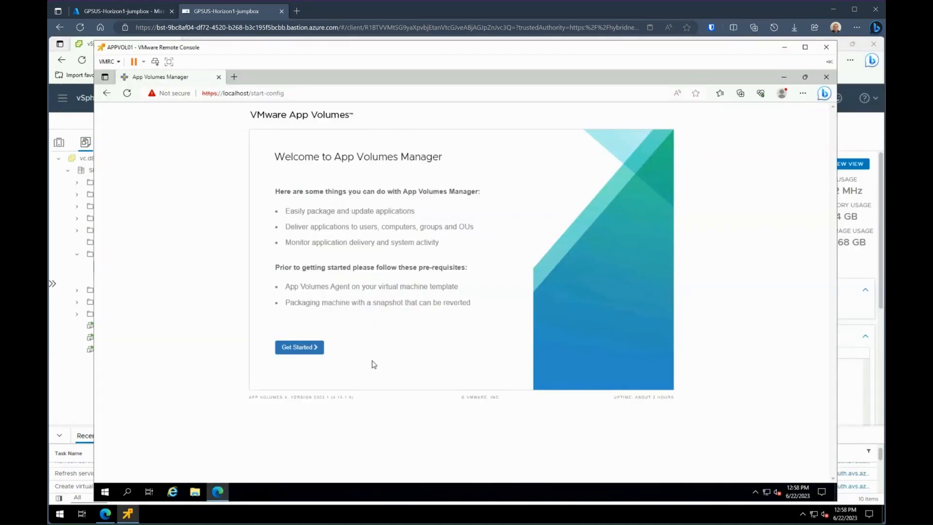
Step: Start configuration, accept the license, and enter domain vdi.contoso.org with the vdi_admin account and its password
click(299, 350)
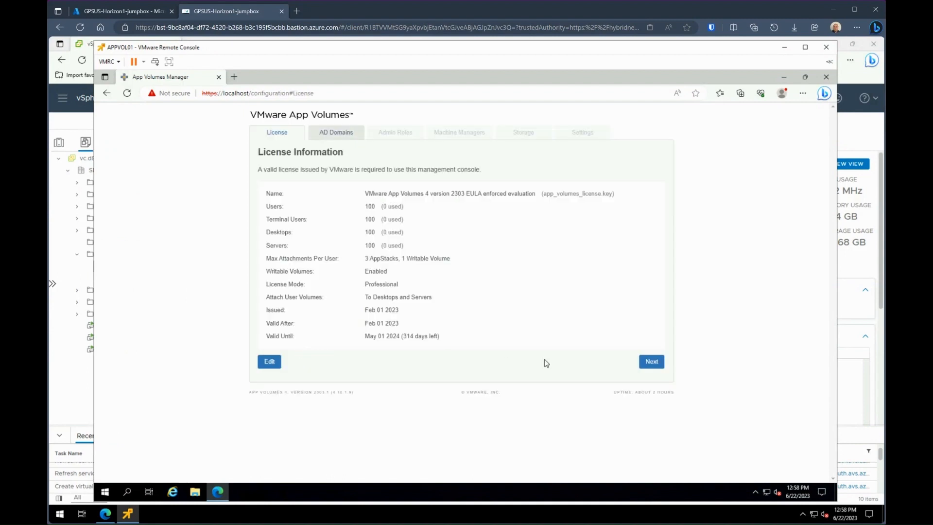
click(654, 365)
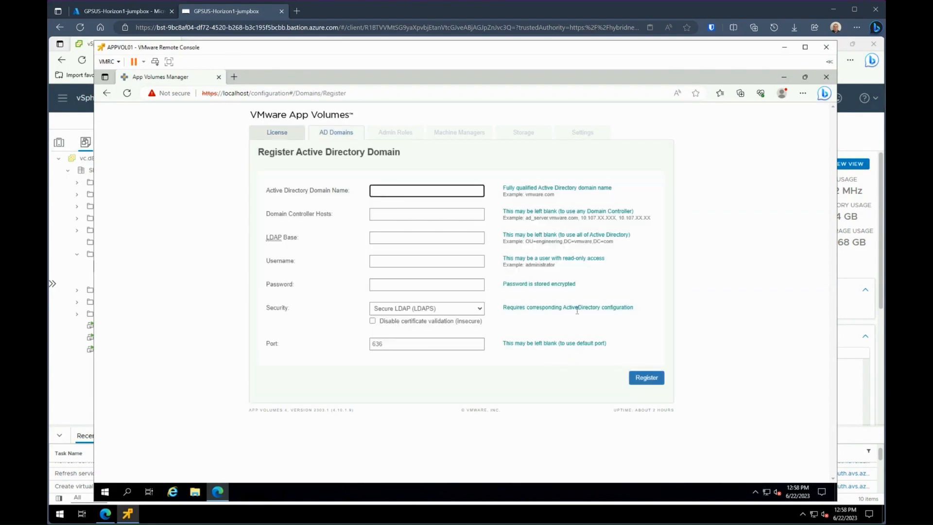
text(vdi.contoso.org)
key(Tab)
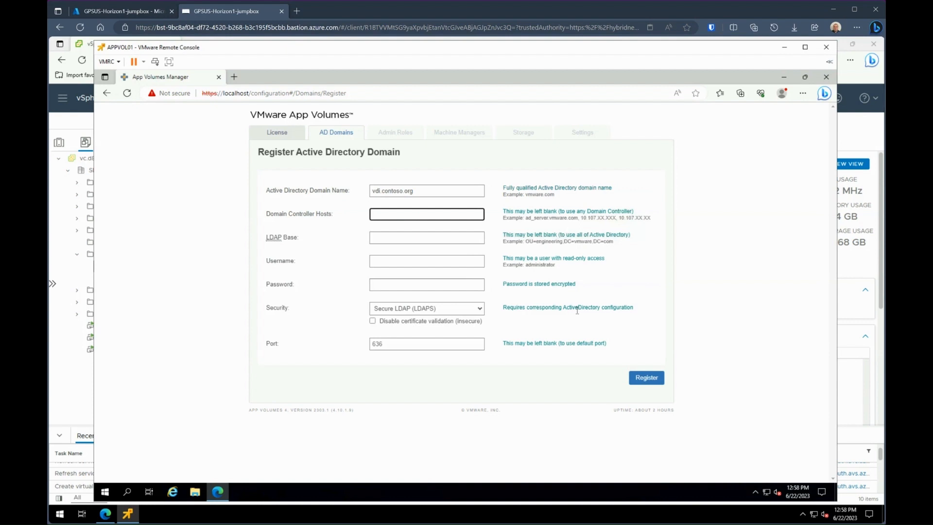
key(Tab)
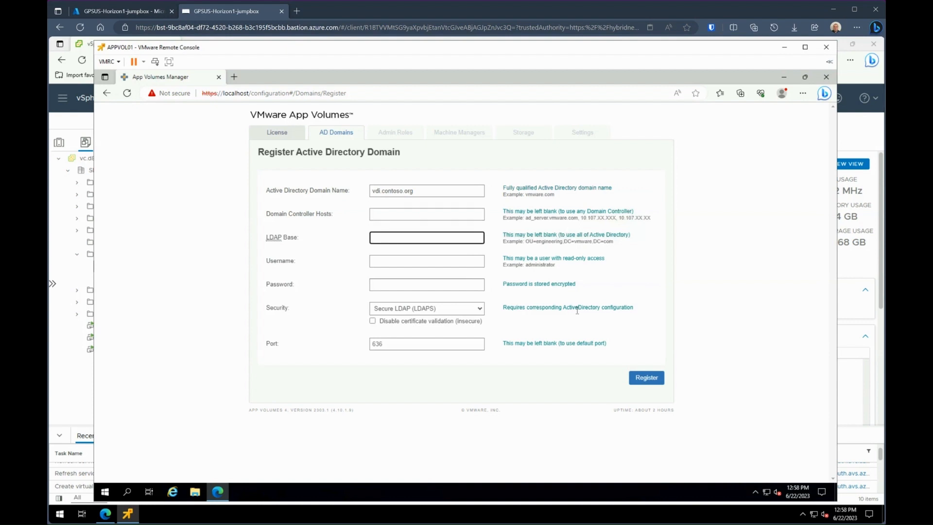
key(Tab)
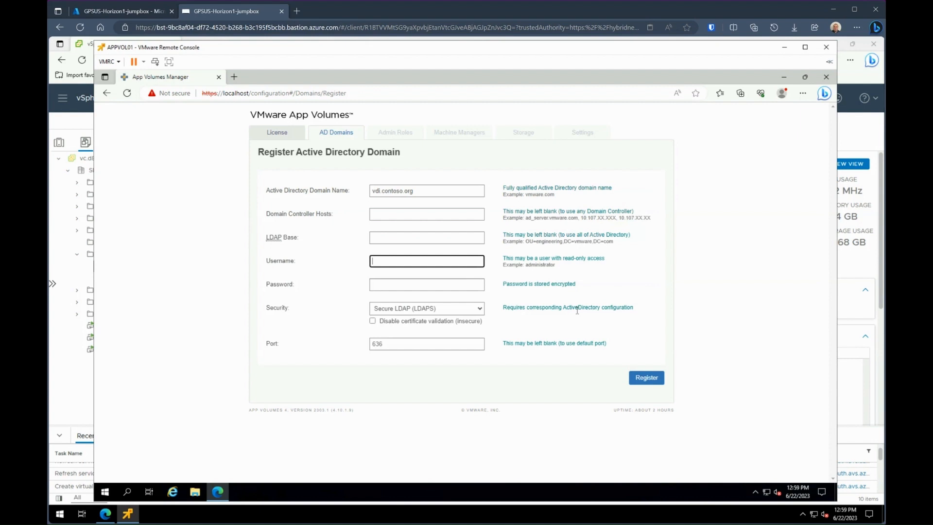
text(vdi_admin)
key(Tab)
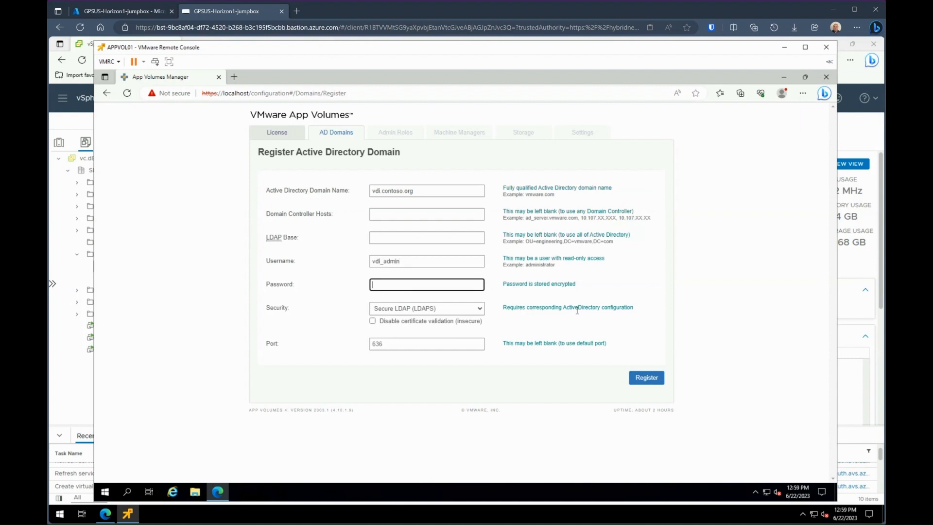
text(************)
key(Tab)
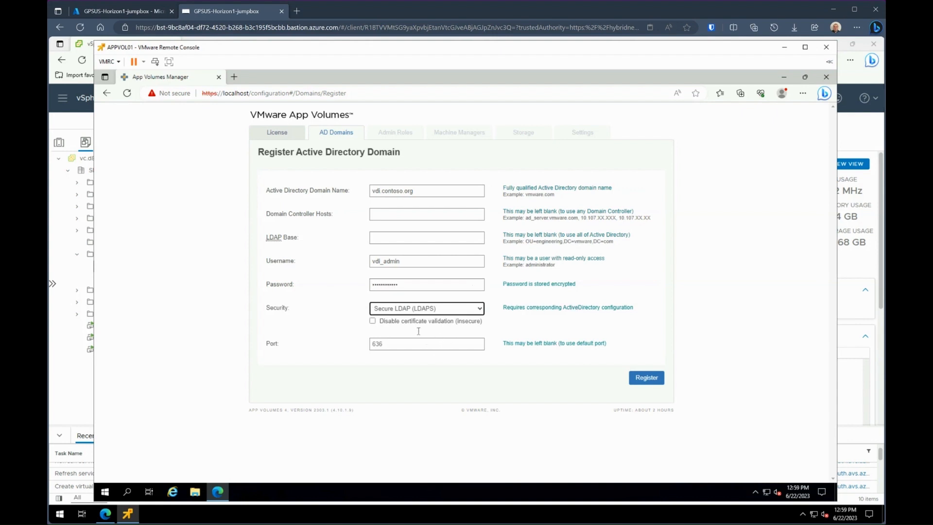
Step: Switch security to LDAP (insecure) on port 389 and register the domain
click(651, 381)
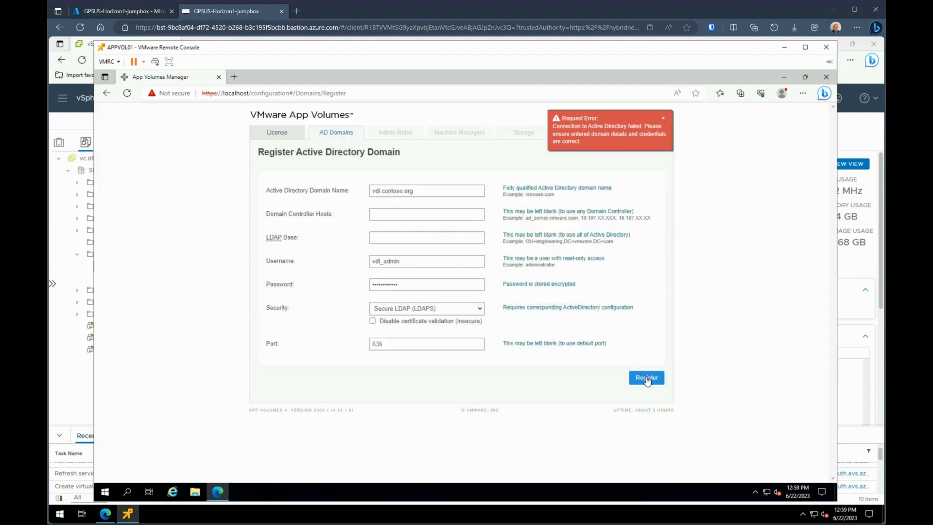
click(476, 309)
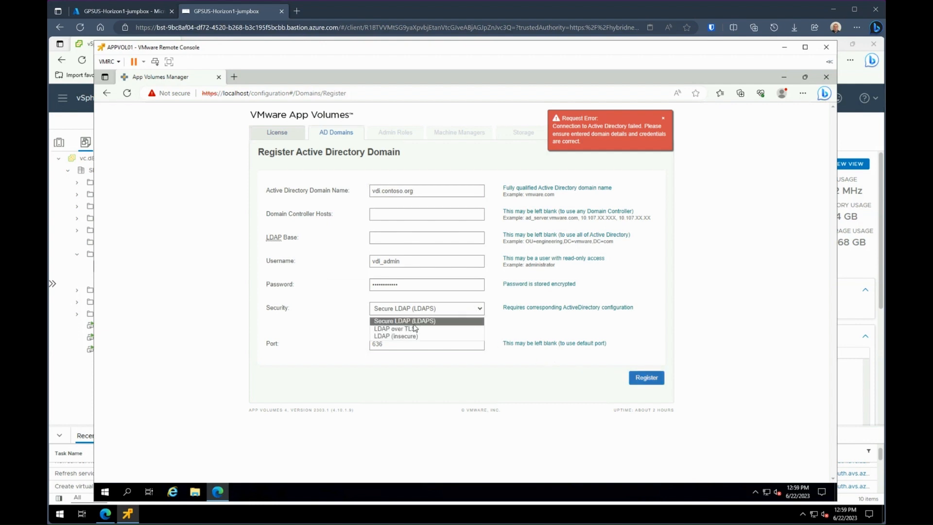
click(402, 336)
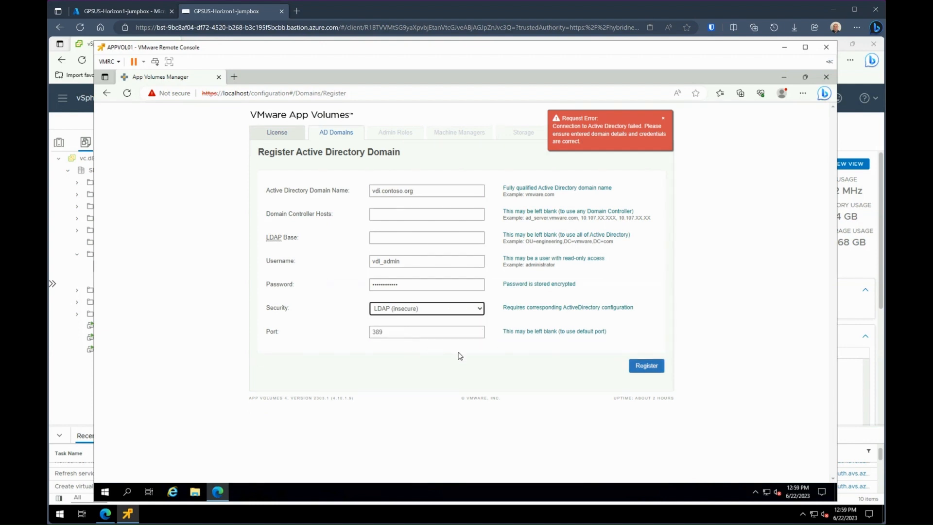
click(648, 369)
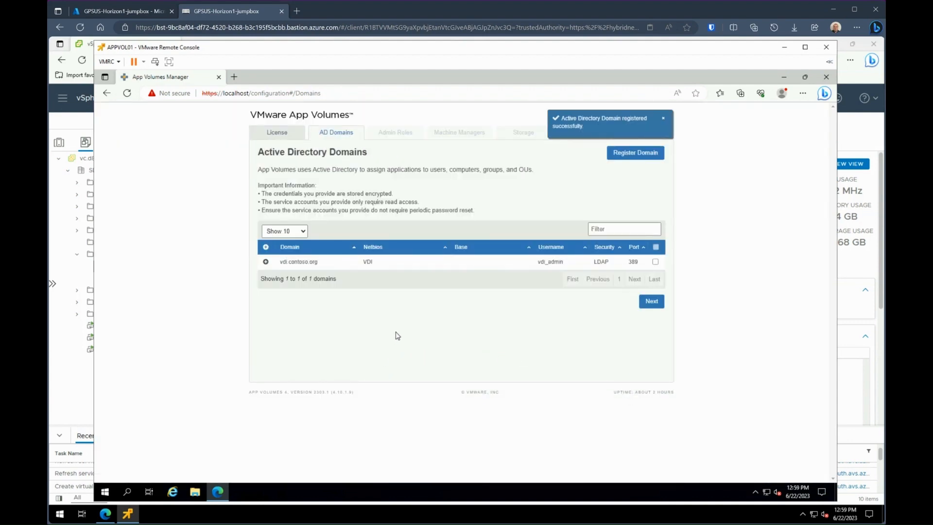
Step: Search AD groups and assign the Administrators role to VDI\Domain Admins
click(652, 302)
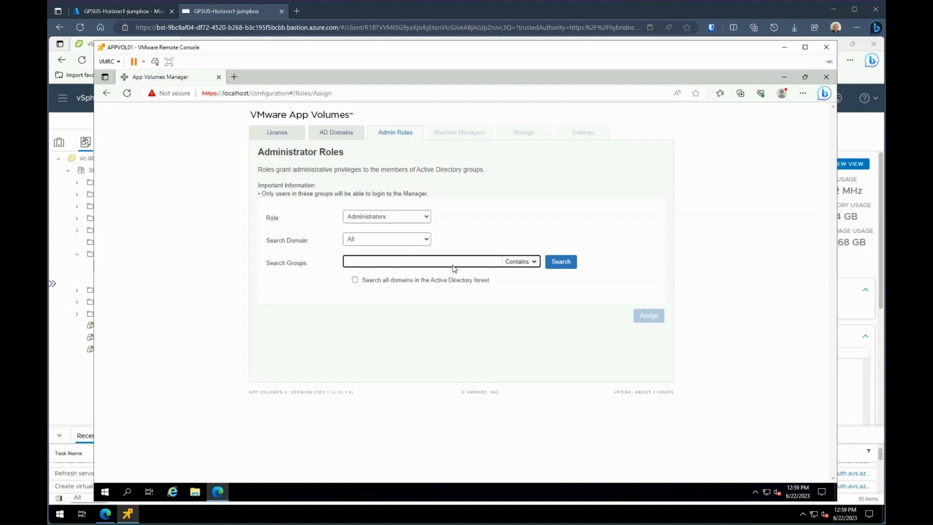
click(562, 263)
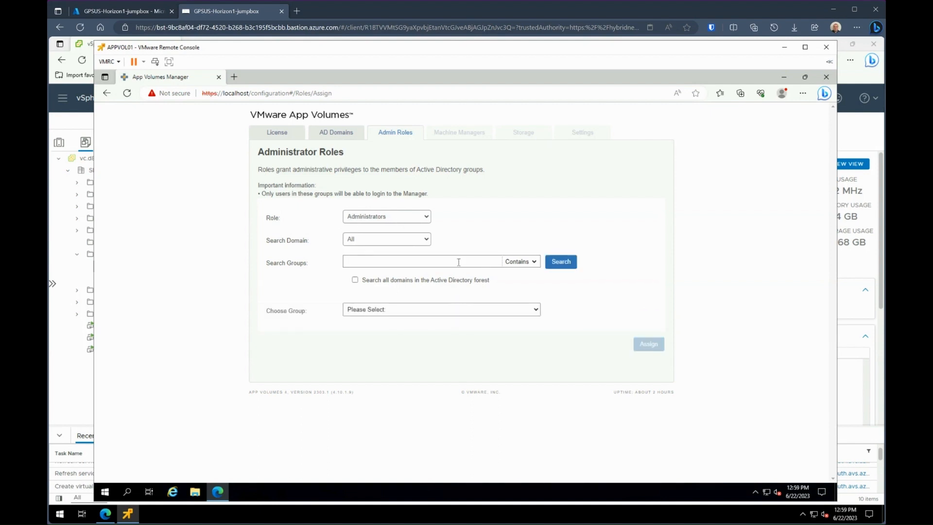
click(430, 310)
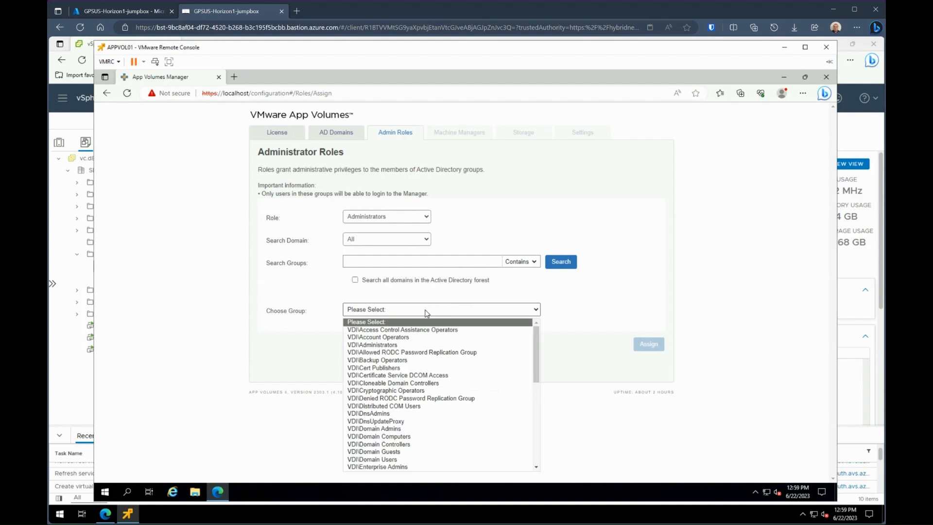
click(413, 329)
click(414, 313)
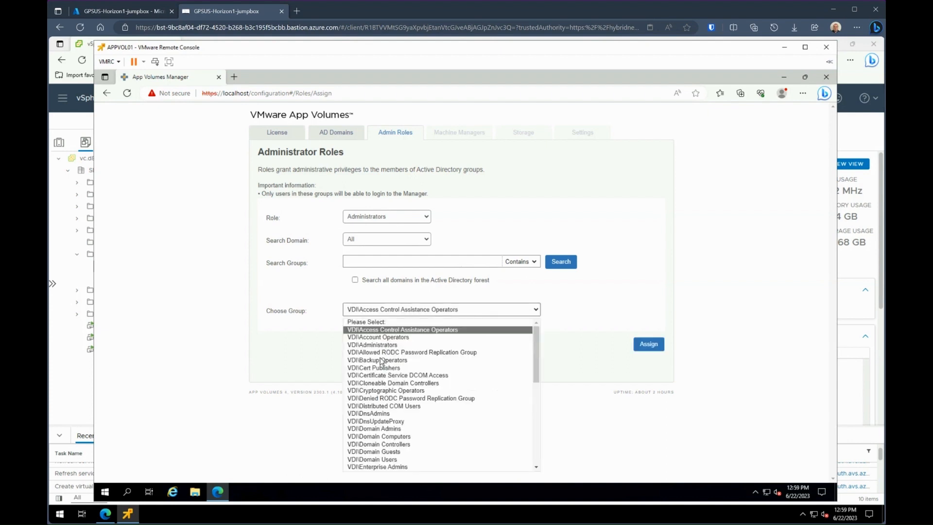
click(378, 429)
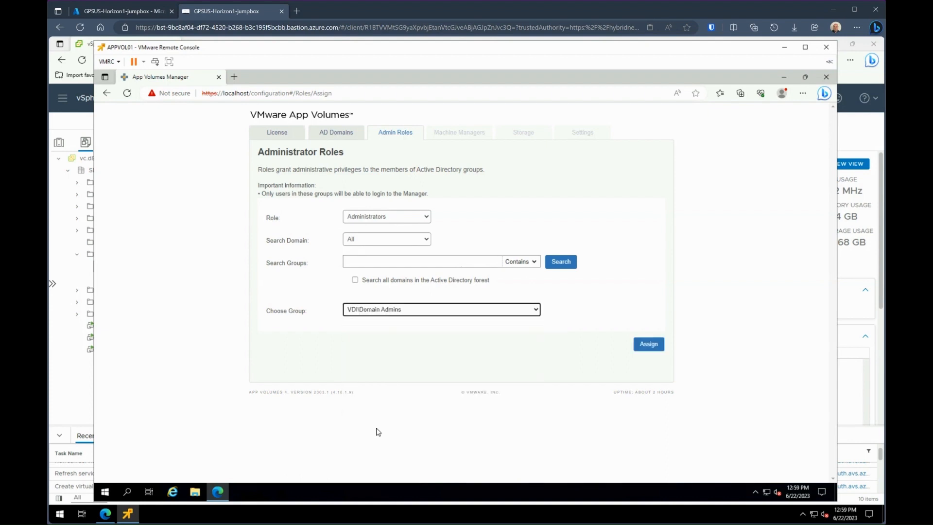
click(648, 345)
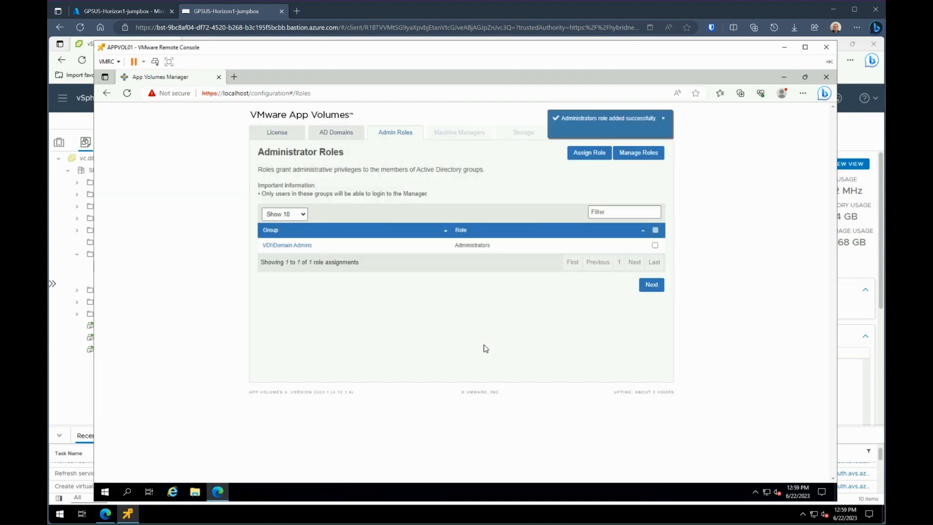
Step: Save vCenter 10.101.0.2 with the service account username and password, Mount ESXi unchecked
click(656, 290)
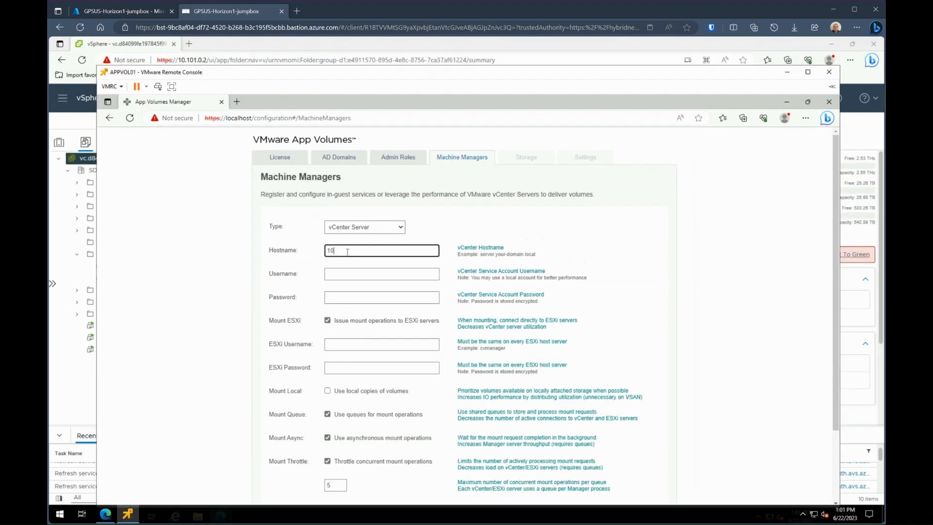
text(.101.0.2)
click(337, 274)
text(cloudadmin)
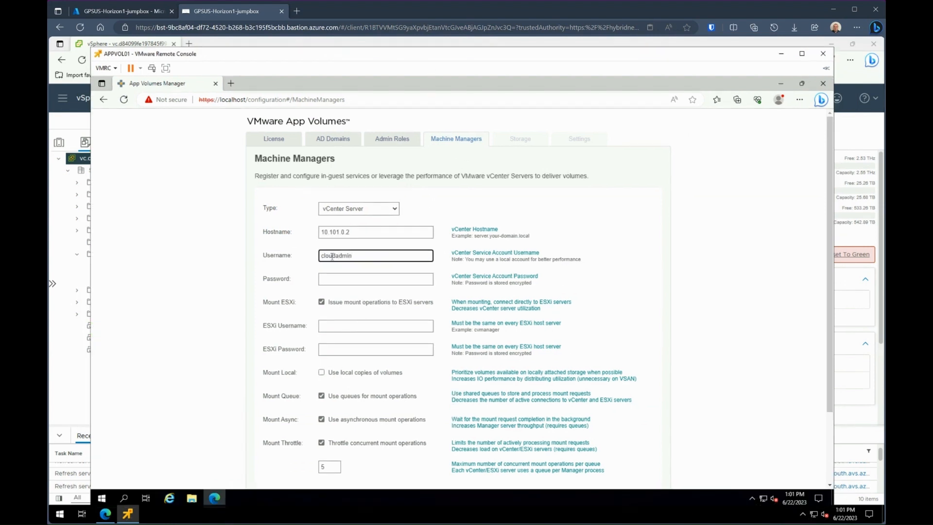
text(@vsphere.local)
key(Tab)
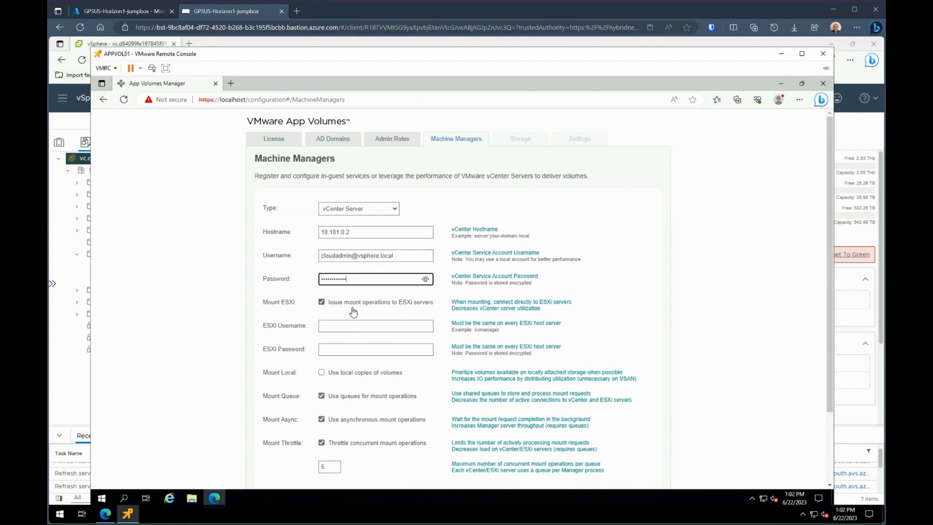
click(324, 308)
click(321, 302)
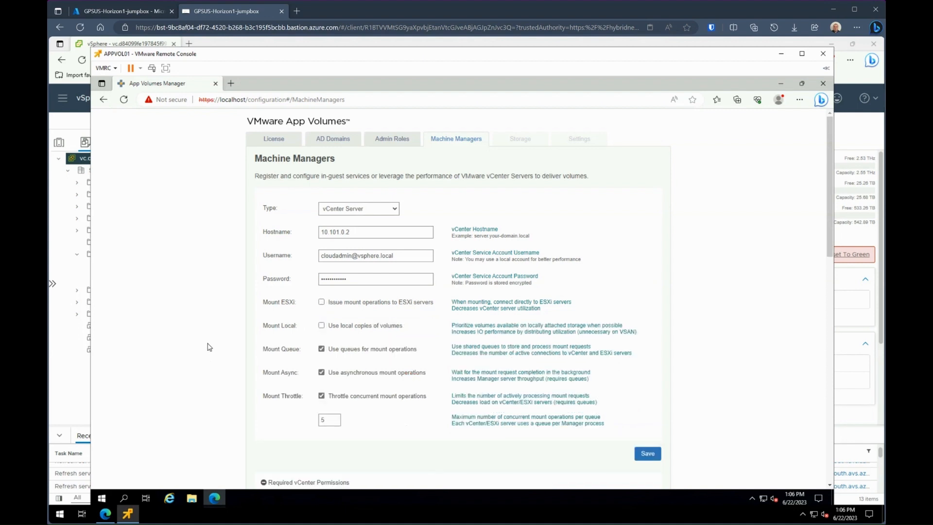
click(648, 457)
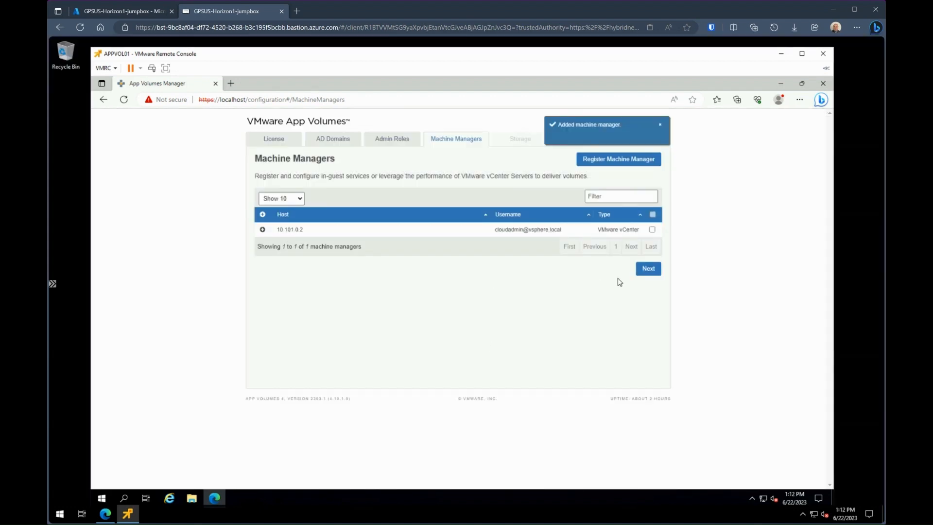
click(649, 269)
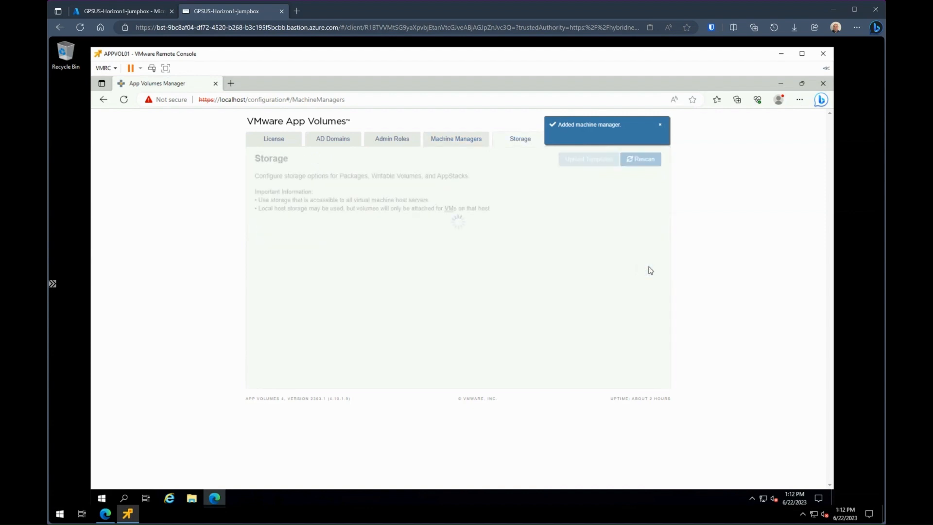
Step: Choose vsanDatastore for both packages and writable volumes and apply them as defaults
click(451, 255)
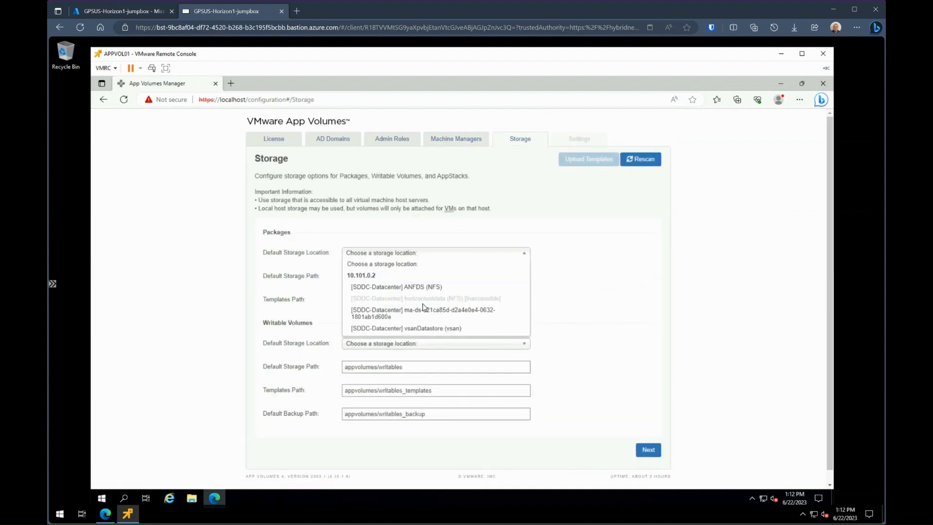
click(425, 331)
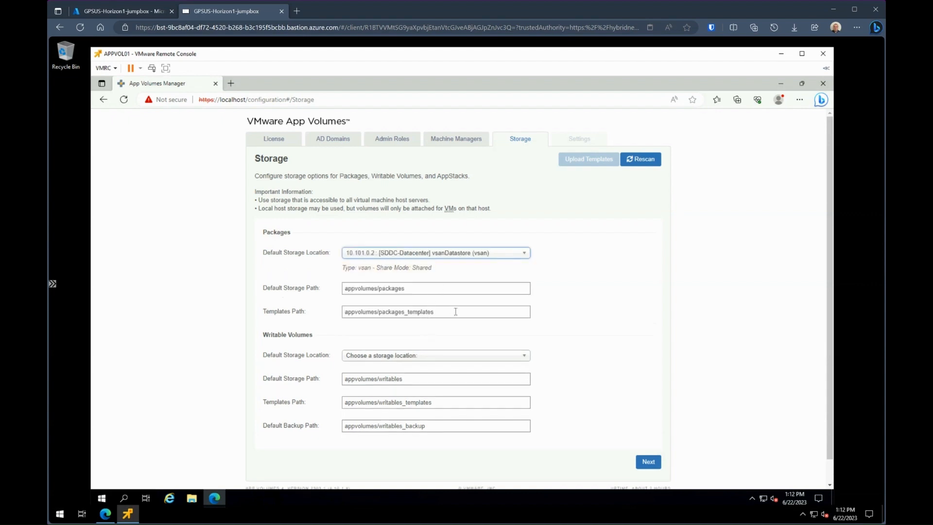
click(435, 361)
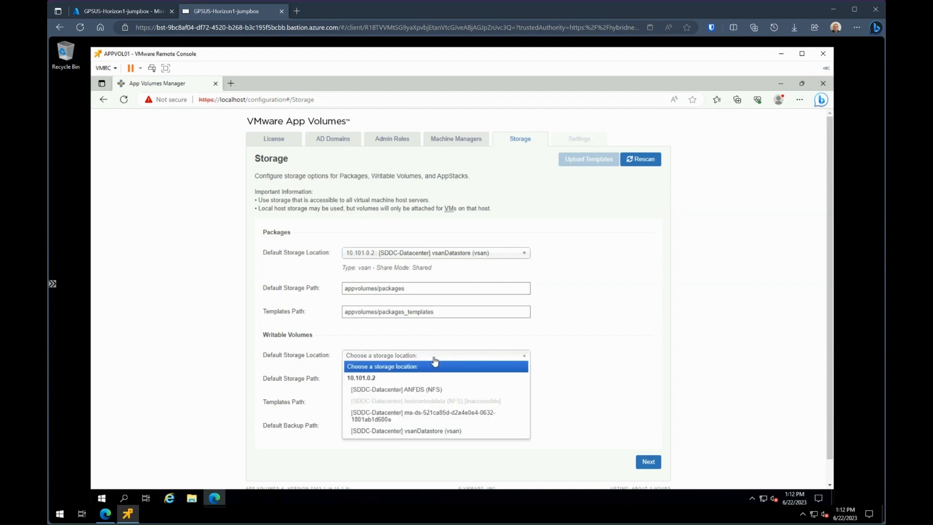
click(431, 431)
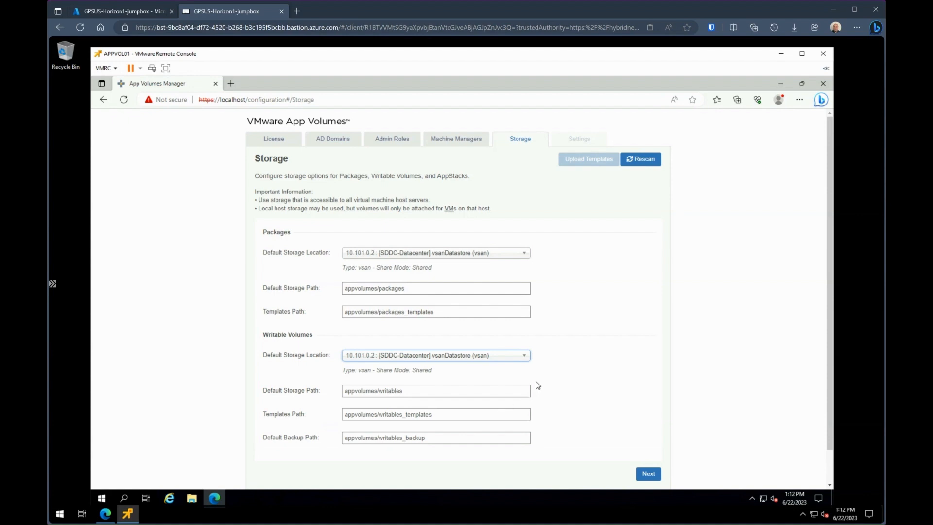
click(579, 426)
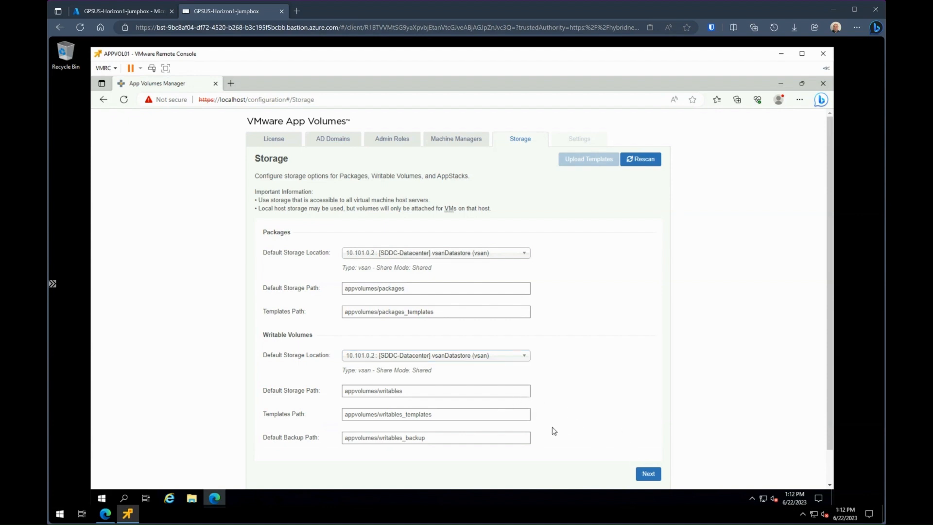
click(648, 474)
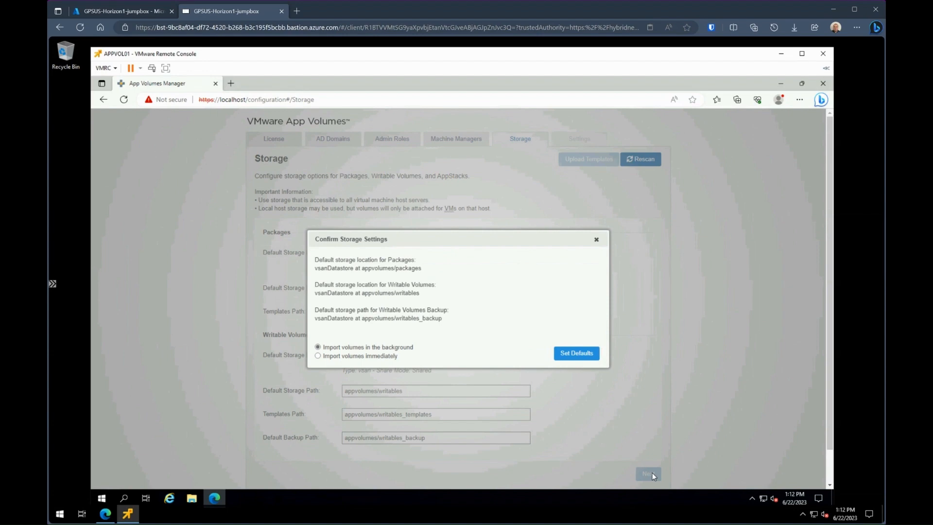
click(578, 353)
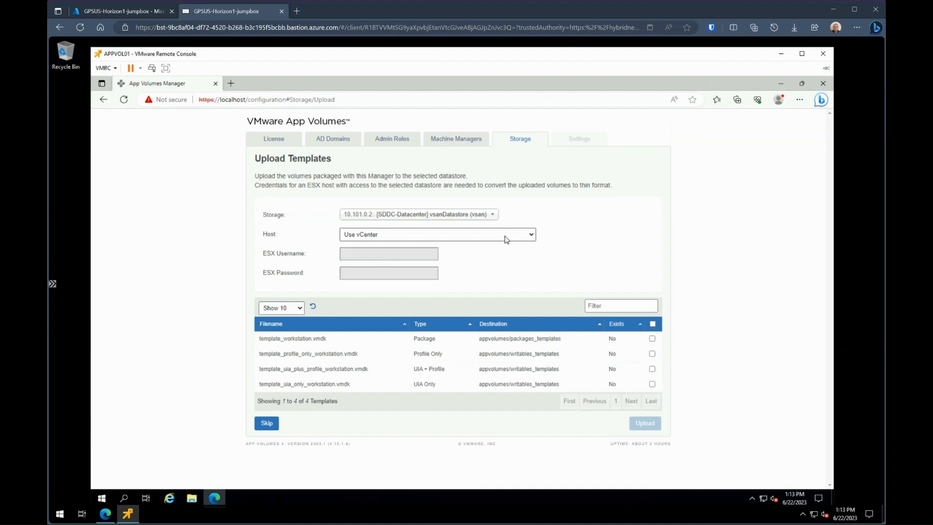
Step: Select all four prepackaged templates and confirm their upload
click(653, 324)
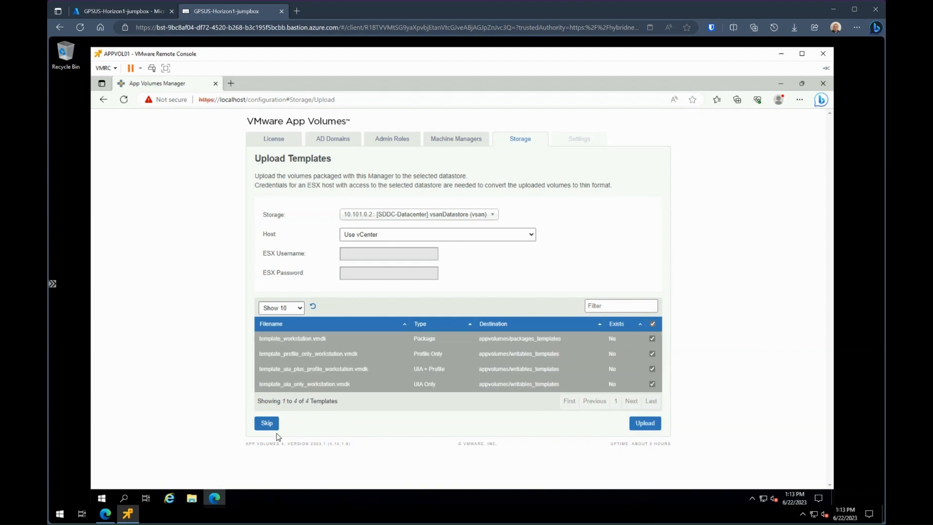
click(646, 423)
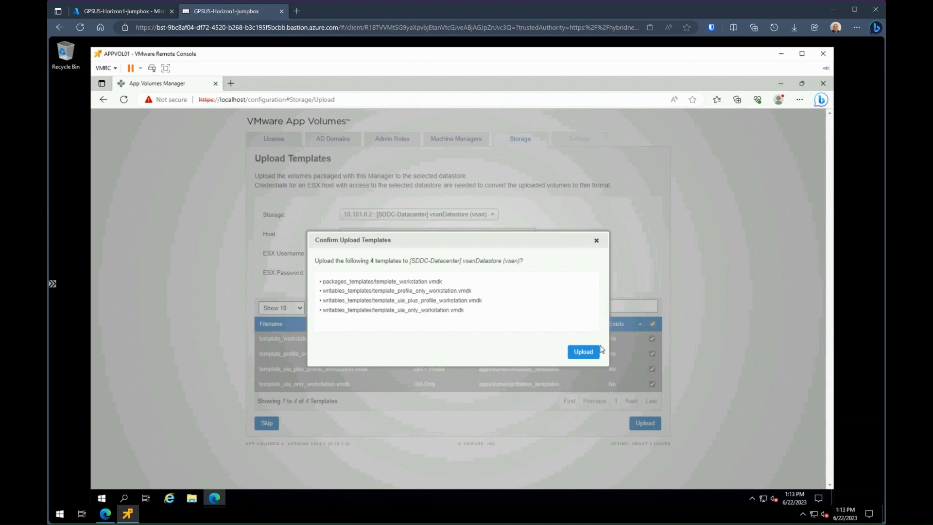
click(583, 351)
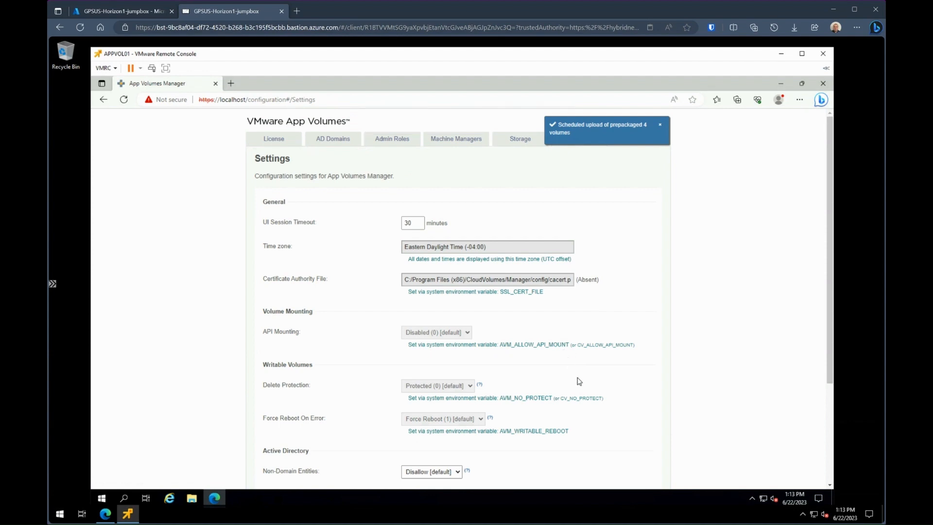
Step: Save the Manager settings, then decline joining CEIP and close its notice
scroll(578, 378, down, 1)
drag(831, 295, 840, 397)
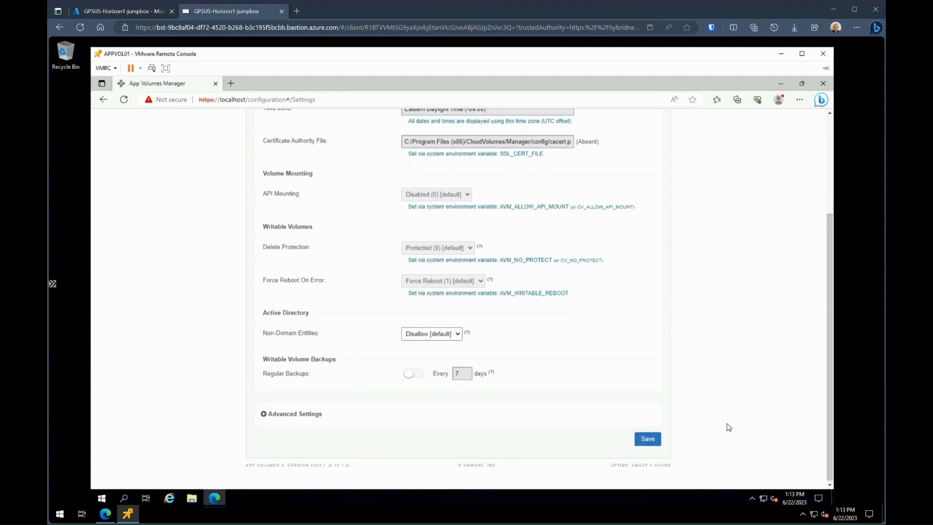
click(648, 439)
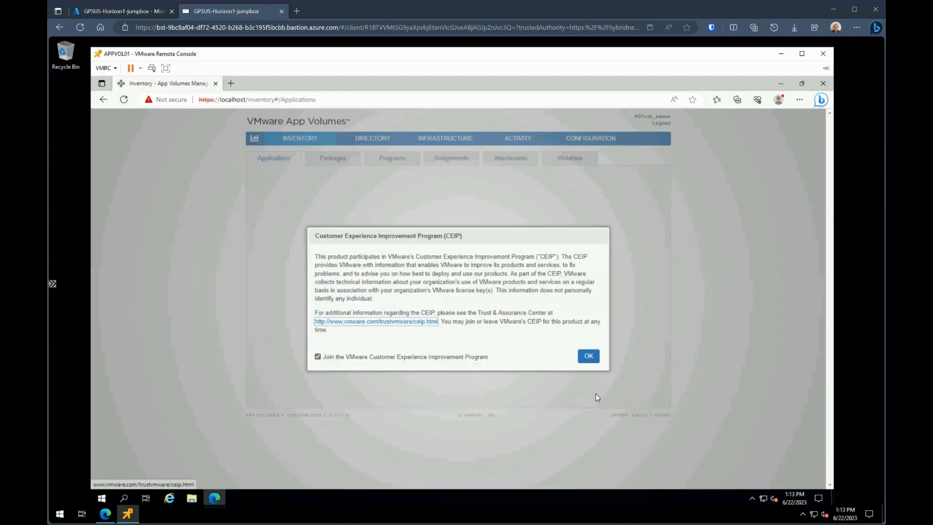
click(318, 357)
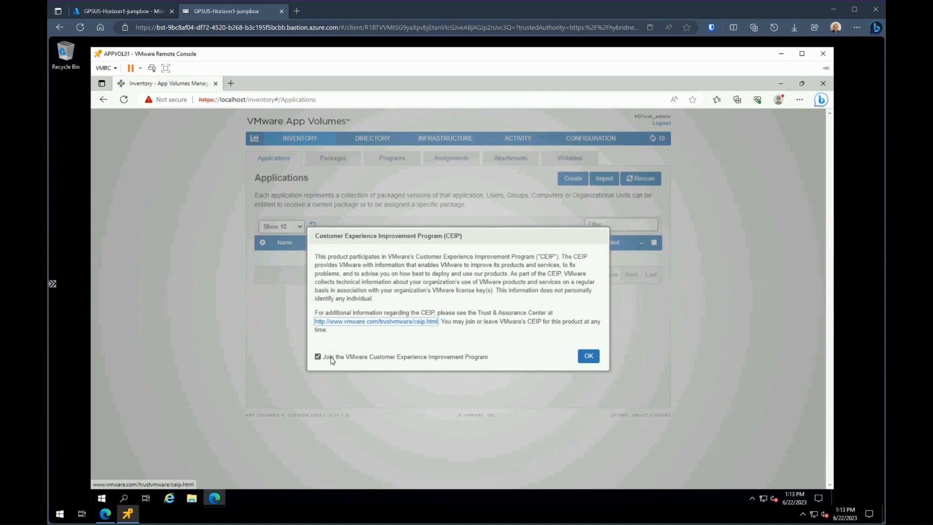
click(594, 359)
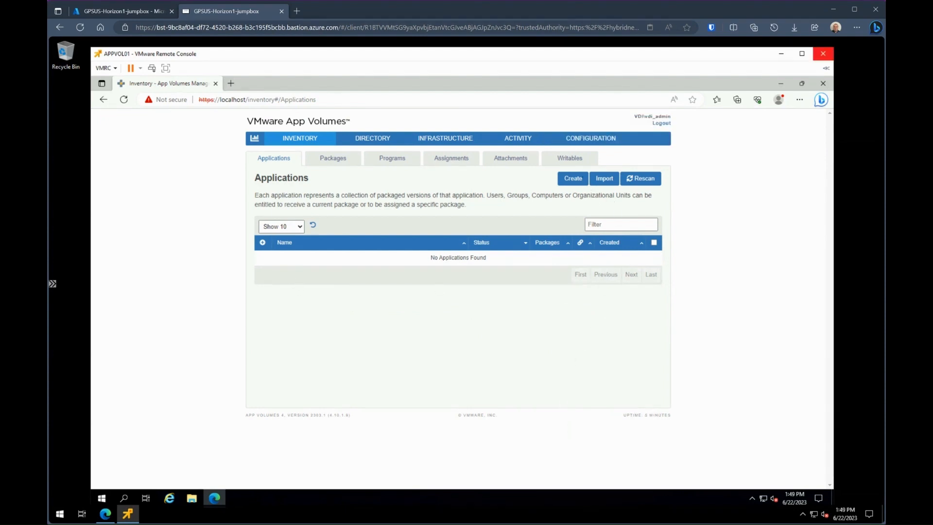
Step: Create the 'Office Tools' application with multiple package attachment on RDS disabled
click(578, 182)
click(446, 224)
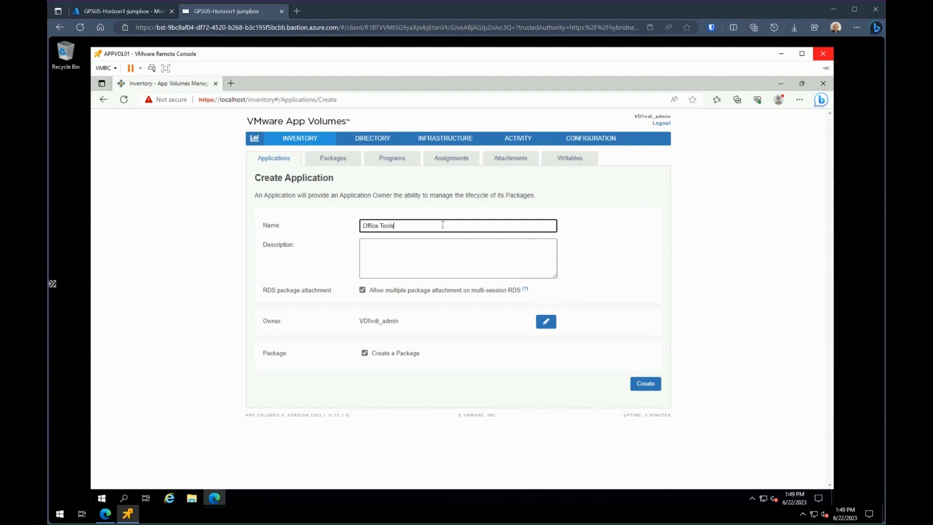
text(Office Tools)
click(362, 290)
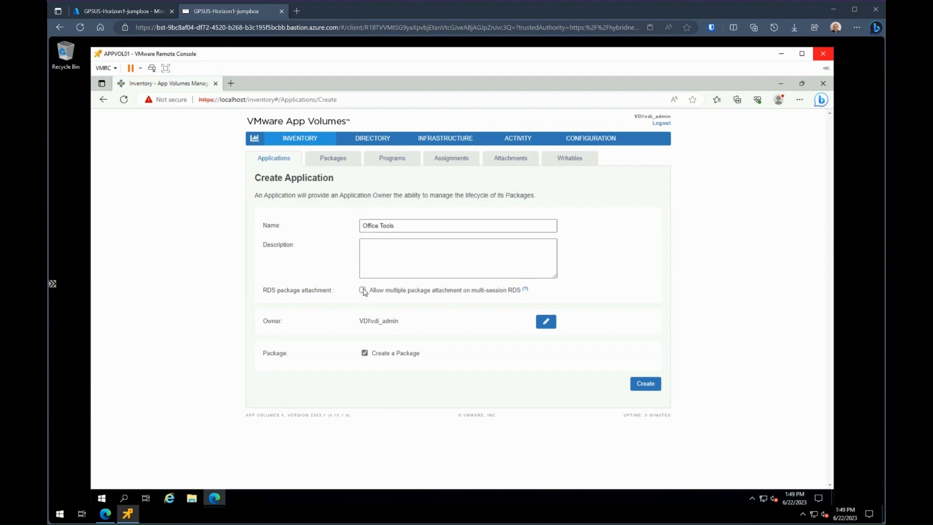
click(646, 384)
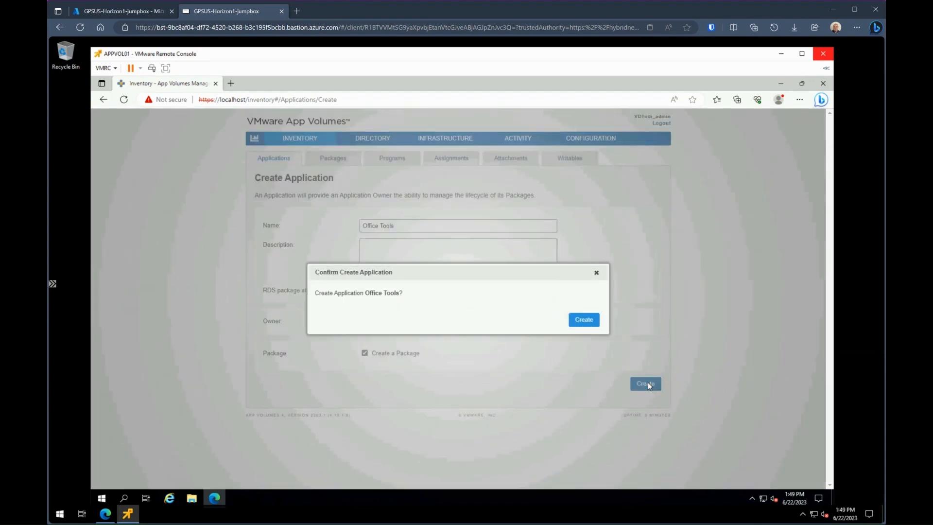
click(587, 320)
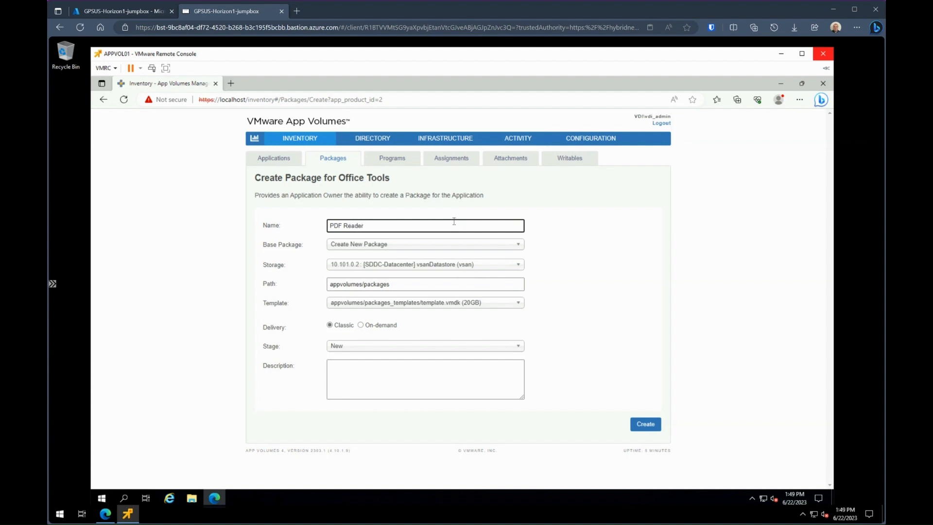
Step: Create the PDF Reader package at stage New, built in the background
click(367, 347)
click(429, 348)
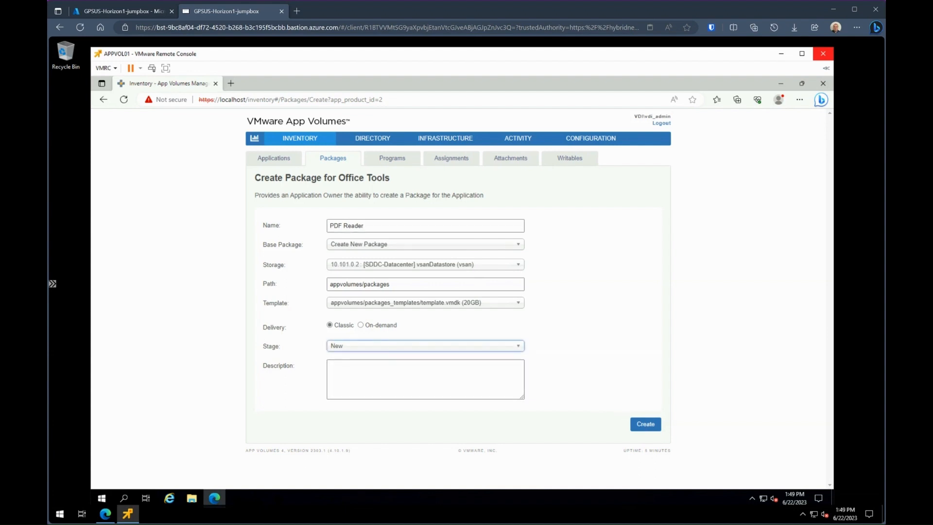
click(650, 424)
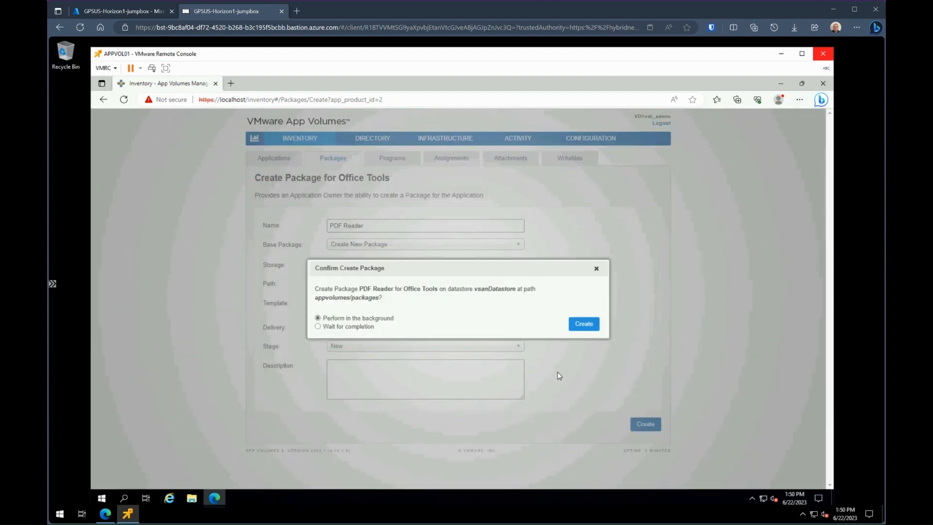
click(584, 324)
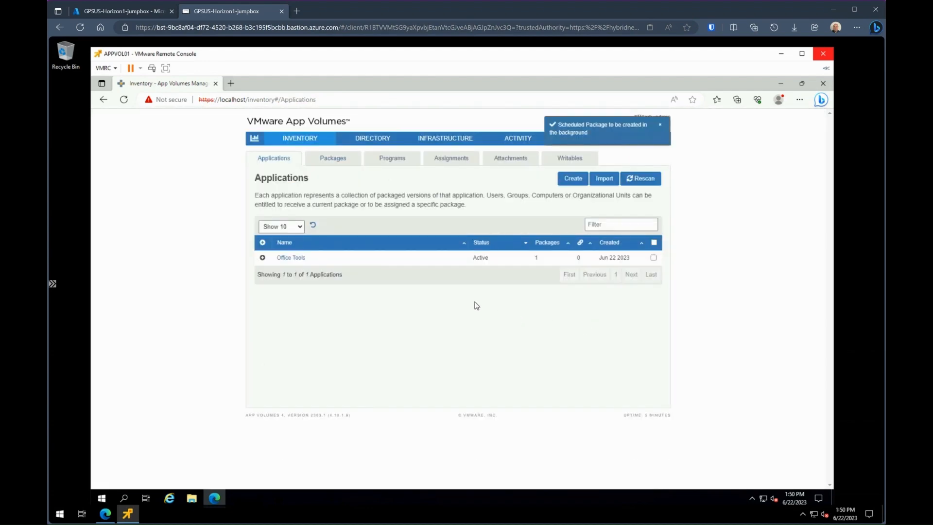
Step: In Packages, expand the PDF Reader row and open its Package page
click(332, 160)
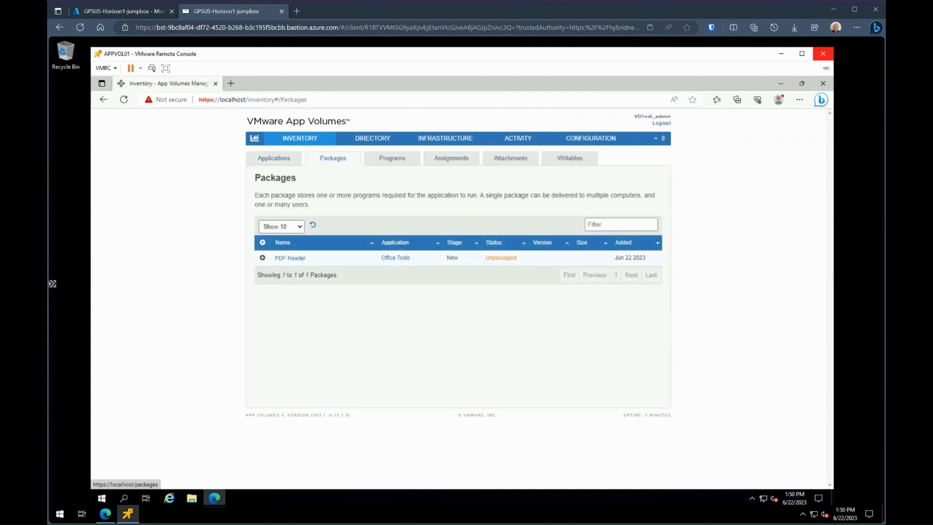
click(262, 257)
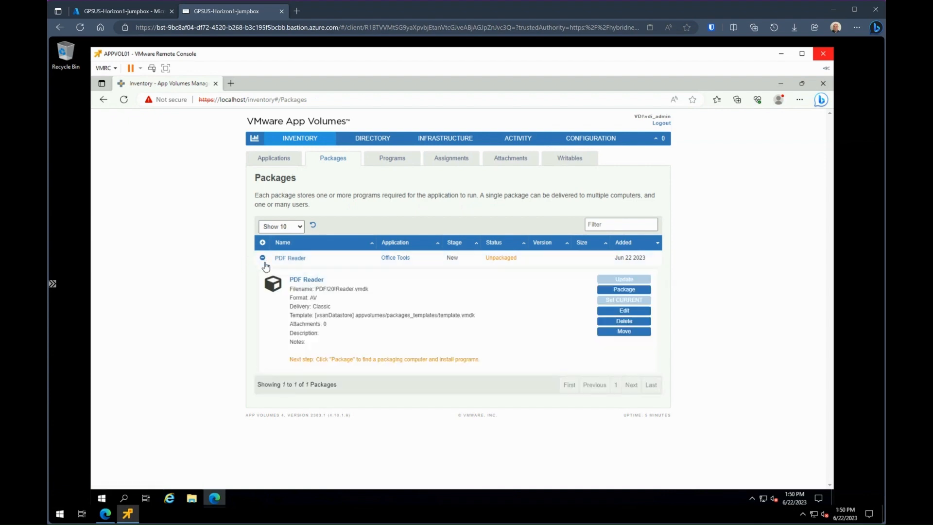
click(618, 291)
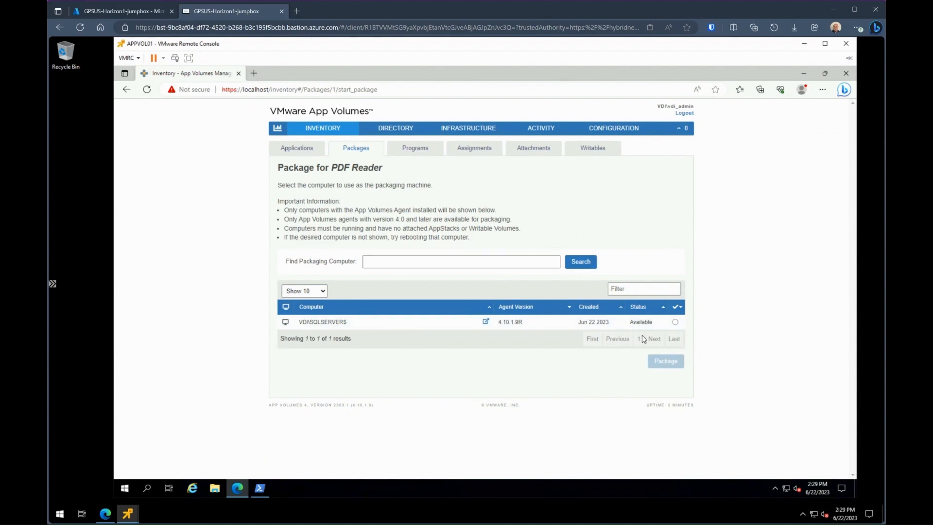
Step: Start packaging PDF Reader on VDI\SQLSERVER$ and confirm
click(675, 322)
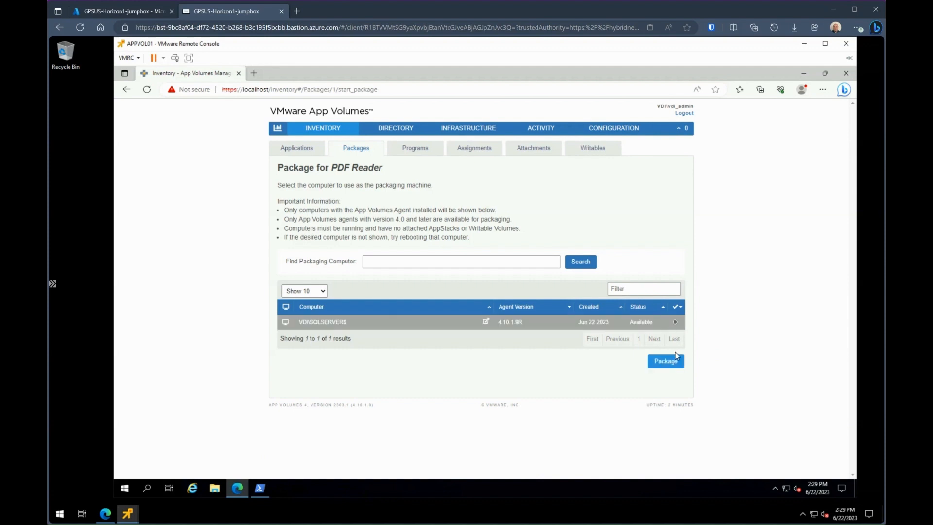
click(668, 362)
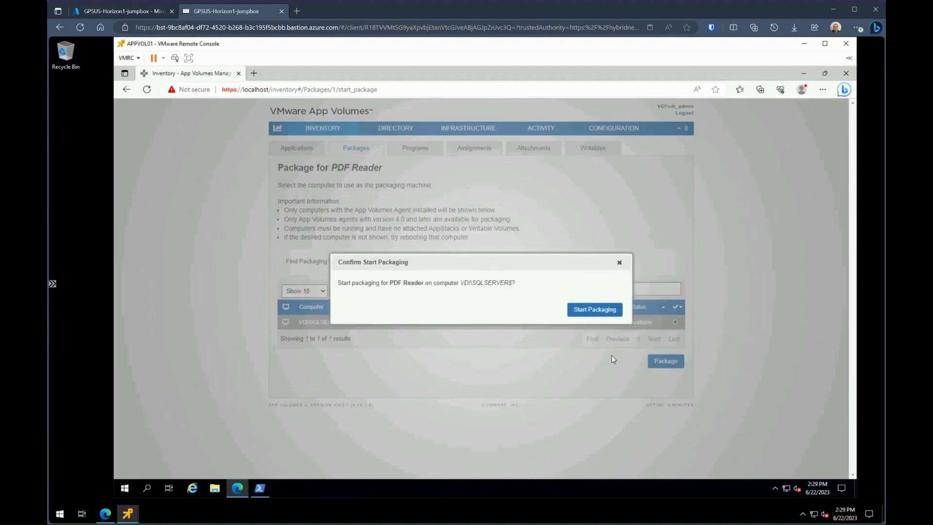
click(598, 310)
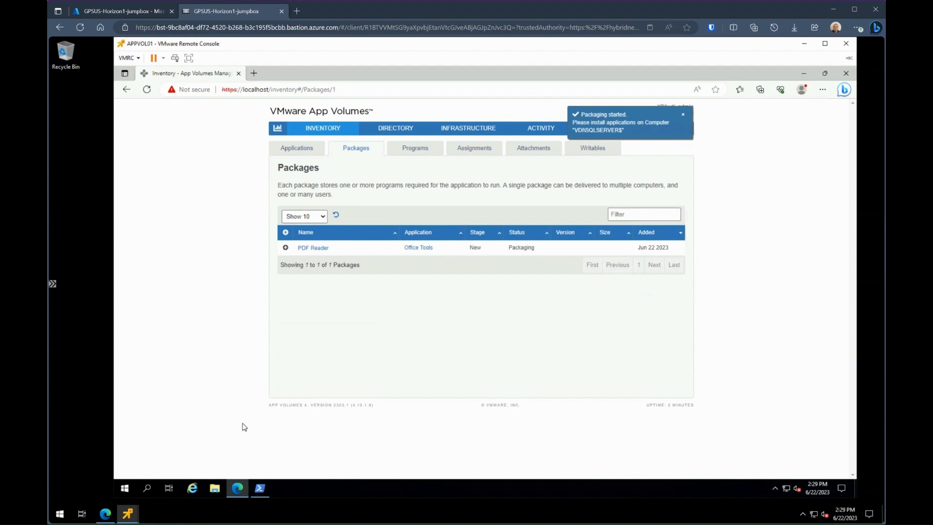
Step: Switch to the SQLSERVER remote console showing the packaging-in-progress notice
click(128, 514)
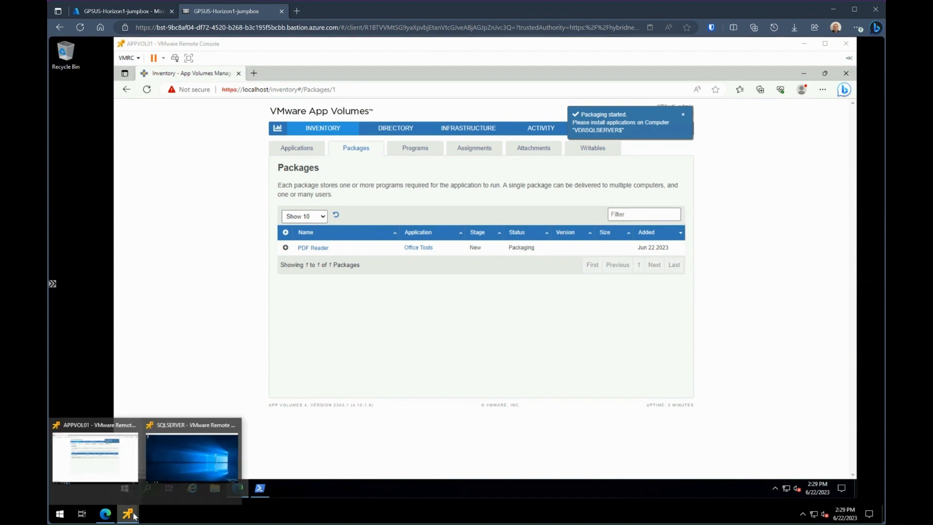
click(182, 454)
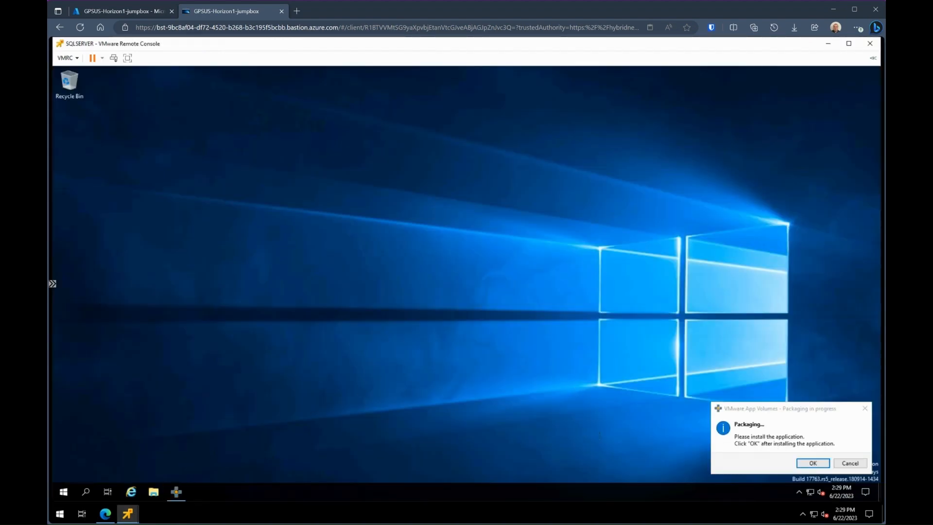
click(741, 408)
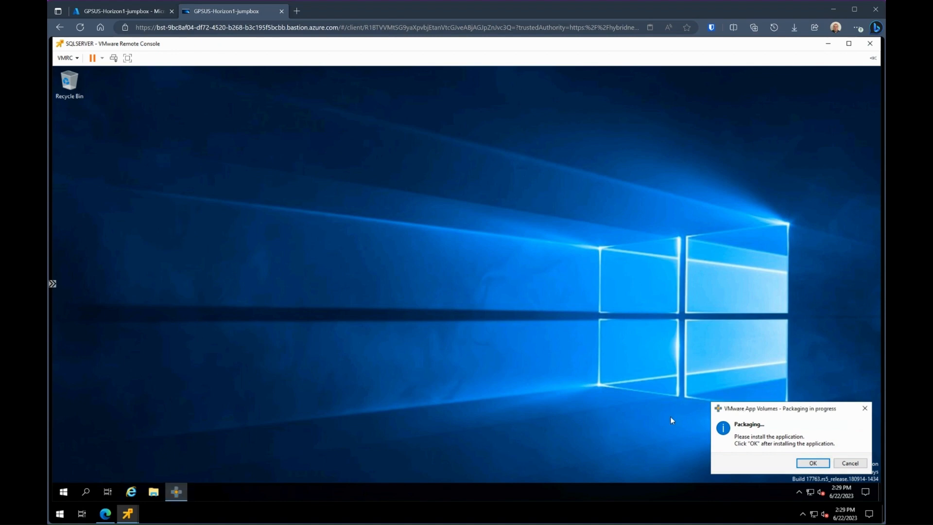
Step: Run the Foxit PDF Reader installer from Downloads and finish its setup
click(154, 491)
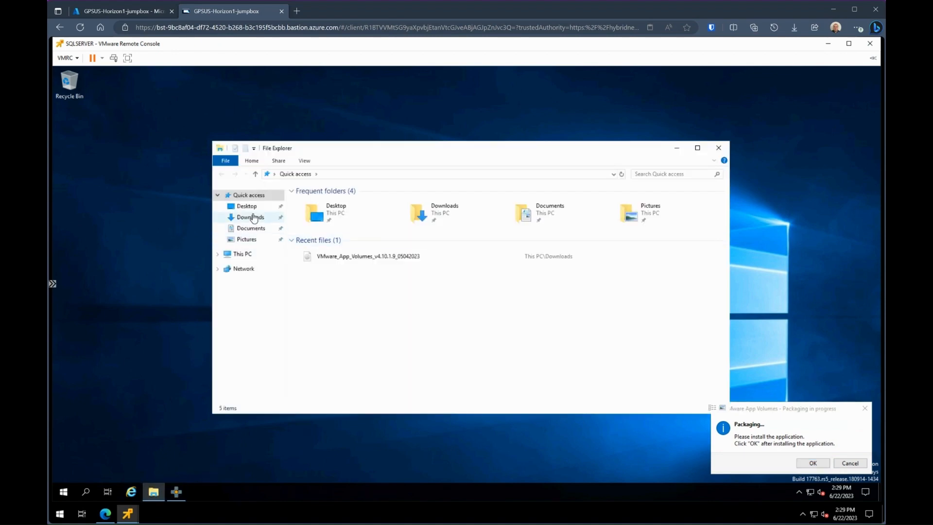
click(252, 217)
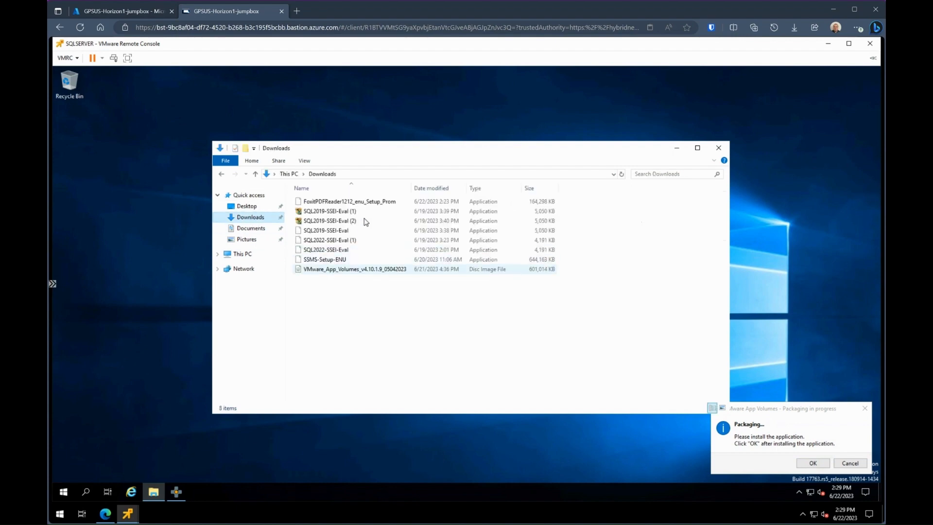
double_click(373, 201)
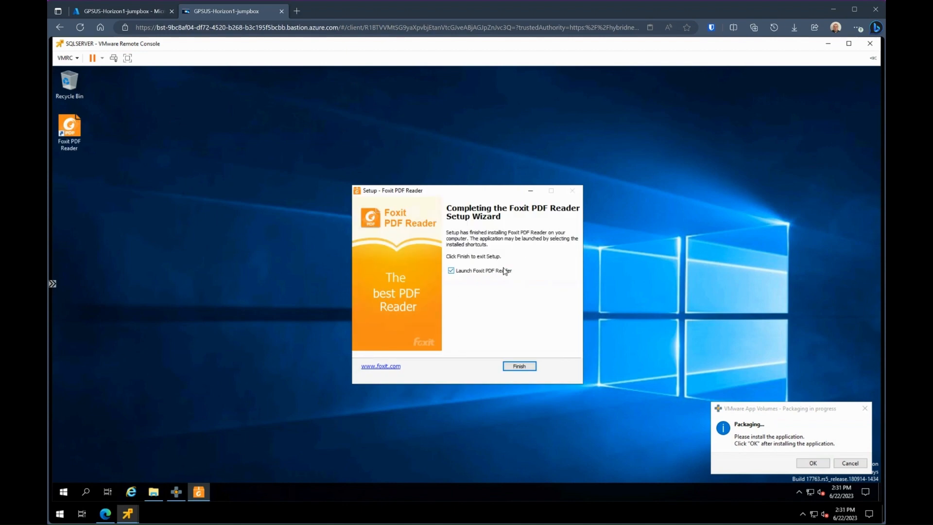
click(525, 367)
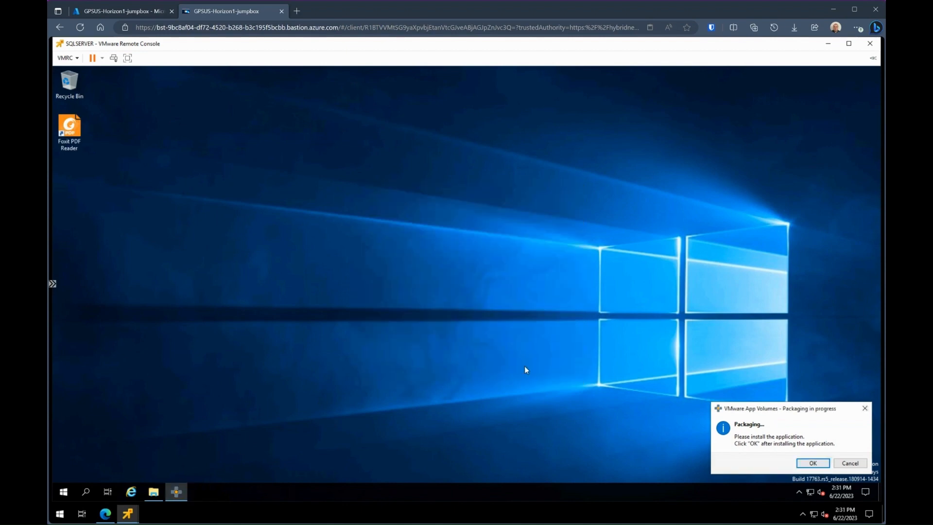
Step: Confirm the Foxit installation is complete and finalize the PDF Reader package
click(815, 464)
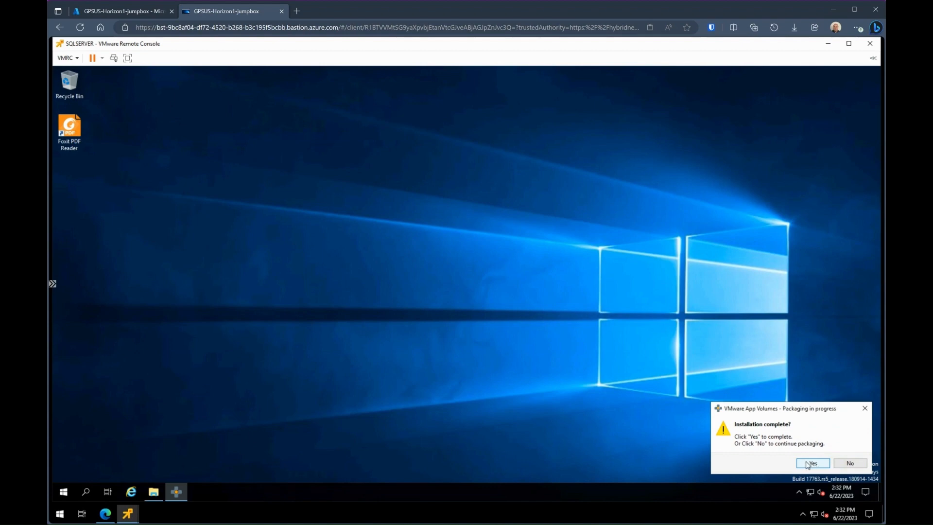
click(809, 465)
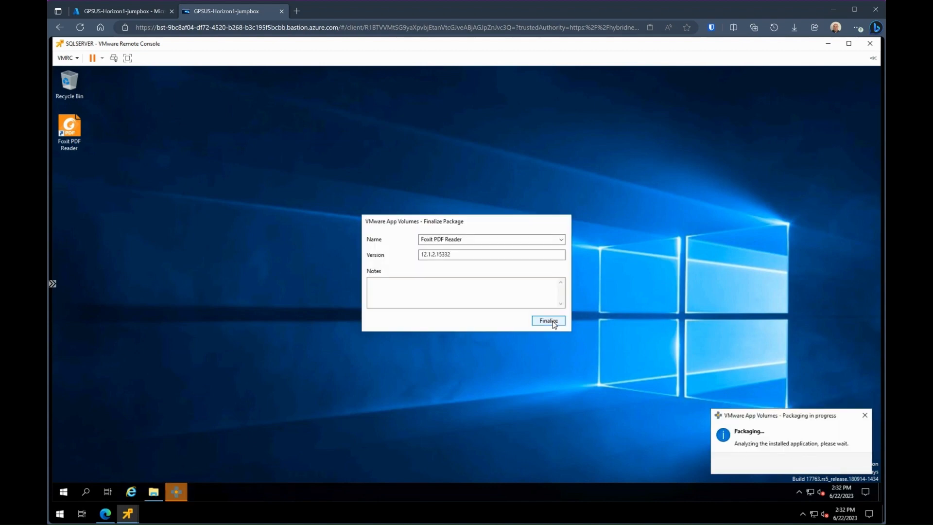
click(554, 325)
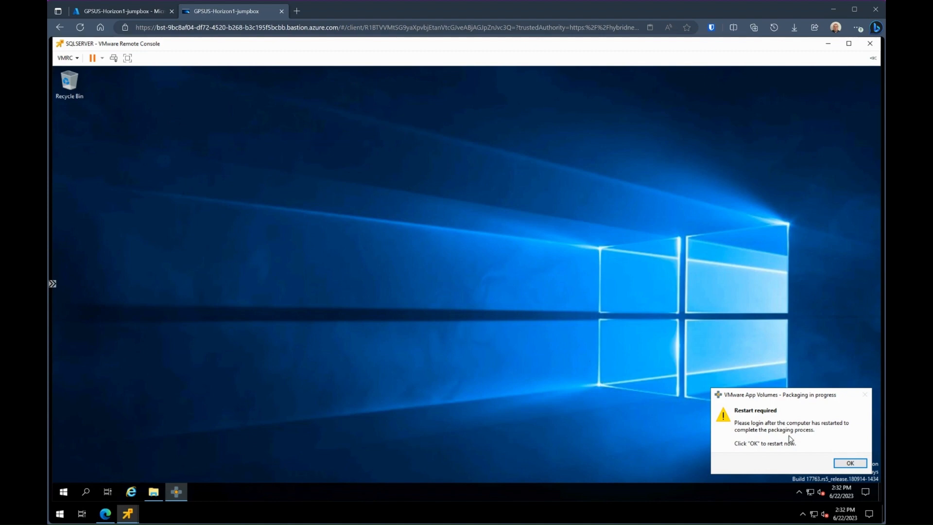
Step: Restart SQLSERVER, sign back in, and acknowledge the packaging success message
click(850, 463)
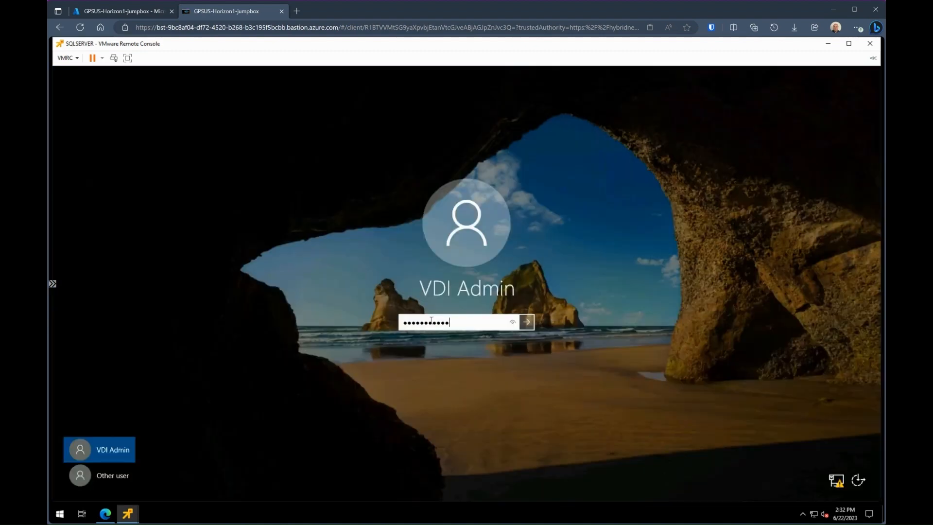
key(Return)
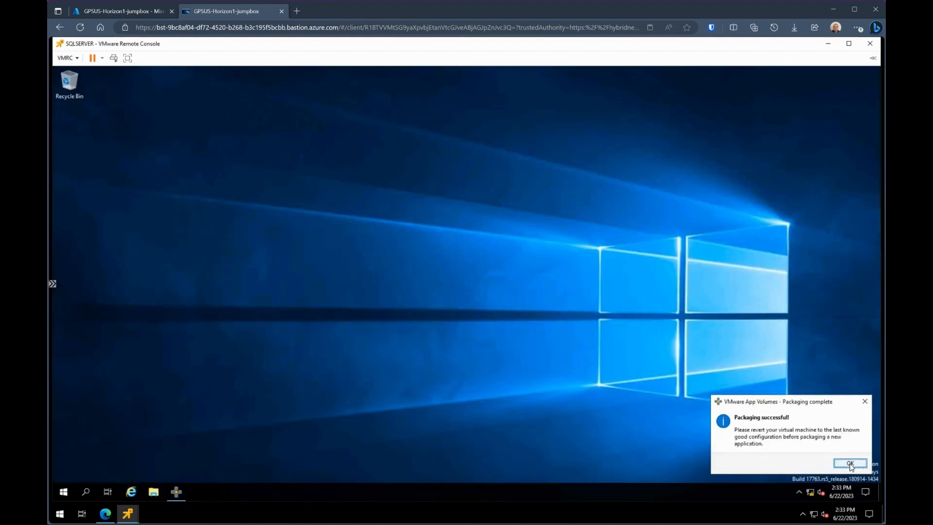
click(850, 464)
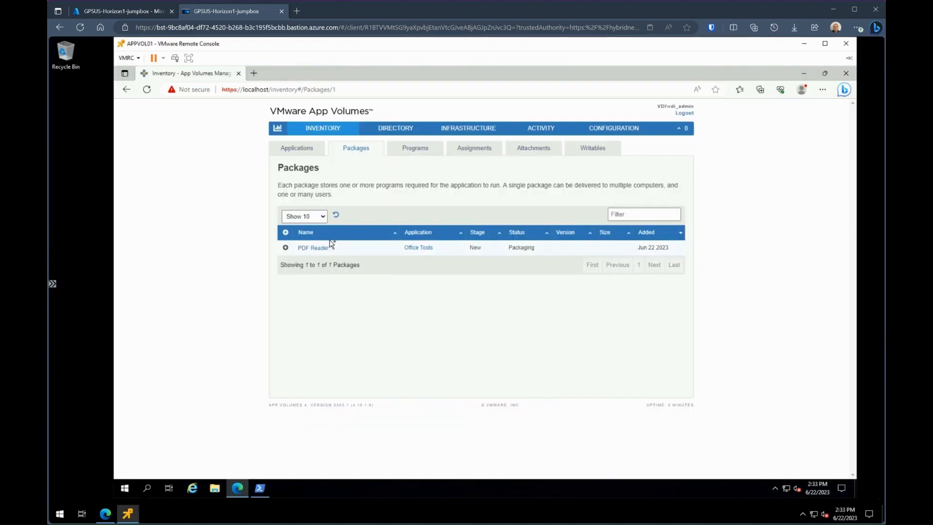
Step: Refresh the Packages list, then open the Office Tools application
click(336, 215)
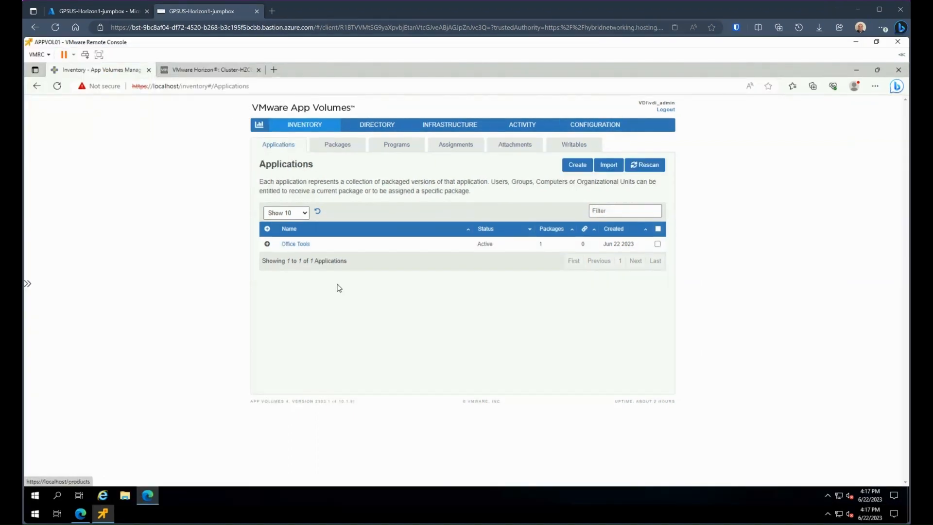
click(287, 146)
click(268, 244)
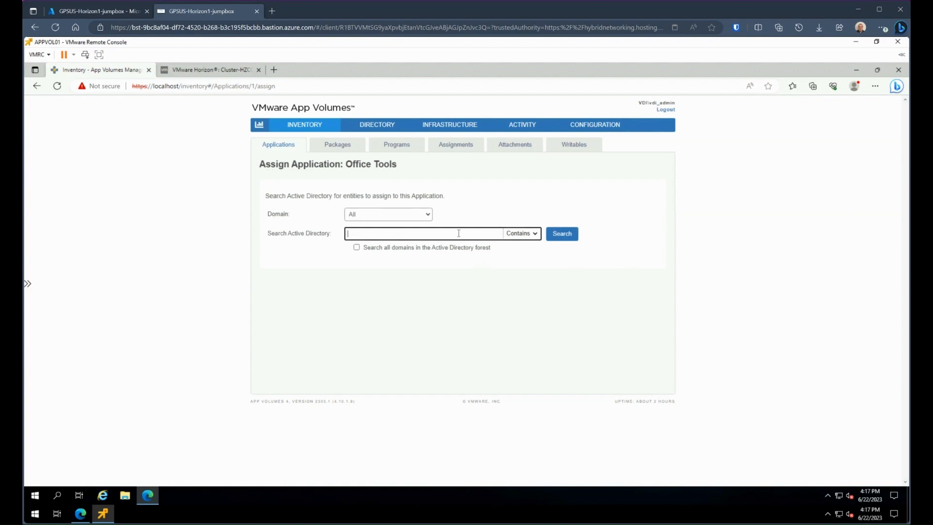
Step: Assign Office Tools' PDF Reader package directly to VDI\vdi_user
text(vdi_user)
click(559, 234)
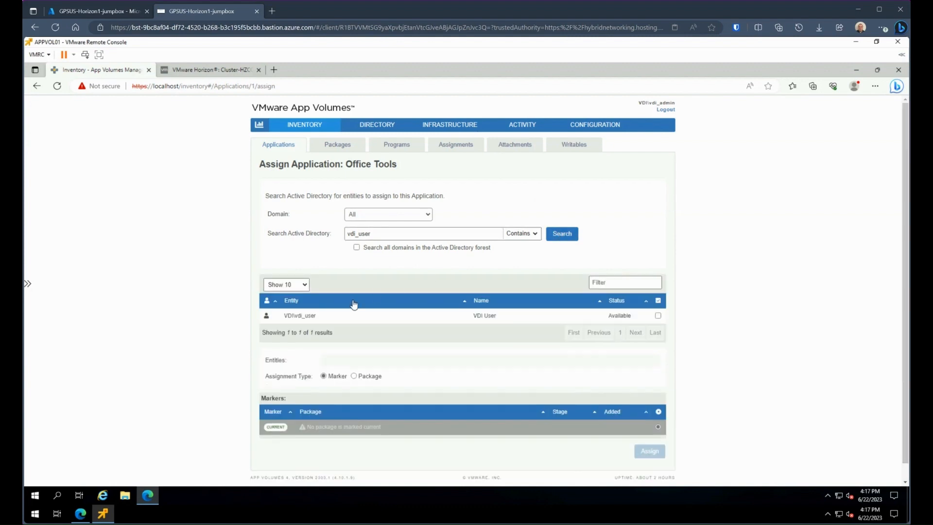
click(659, 317)
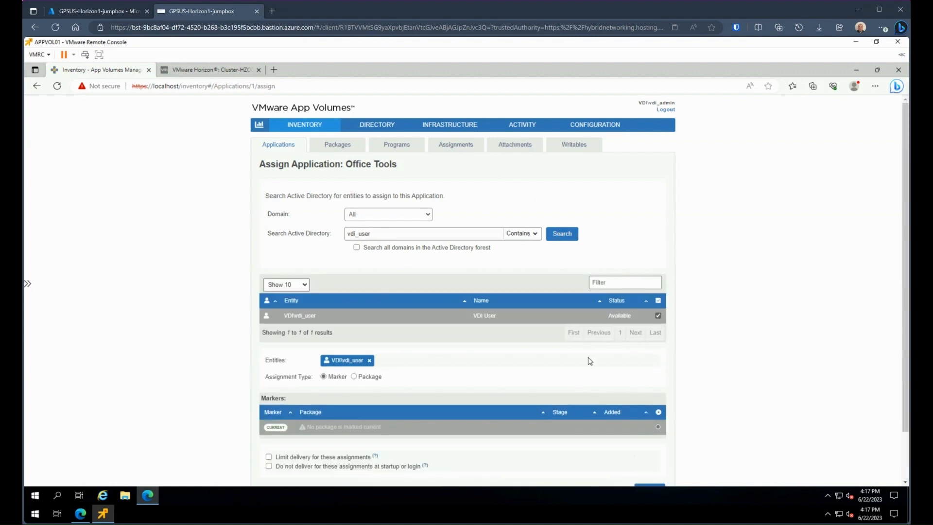
click(354, 377)
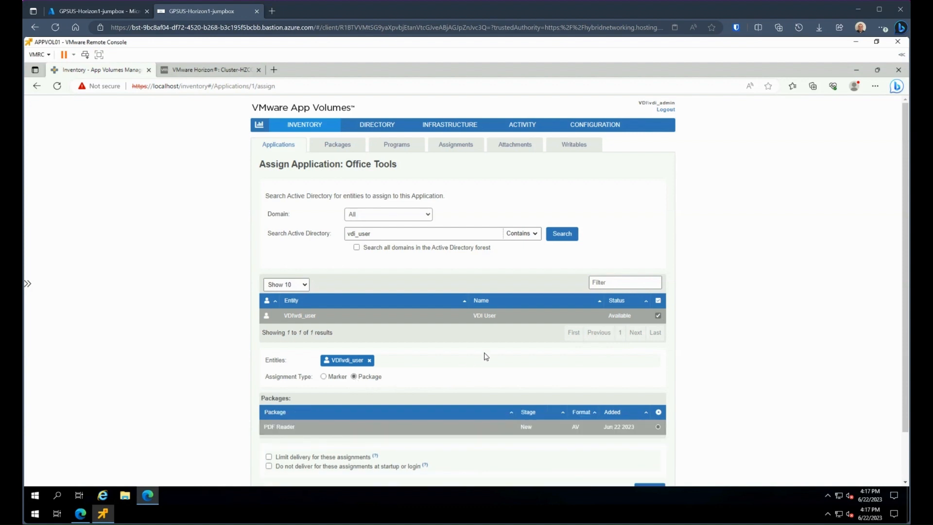
scroll(719, 367, down, 2)
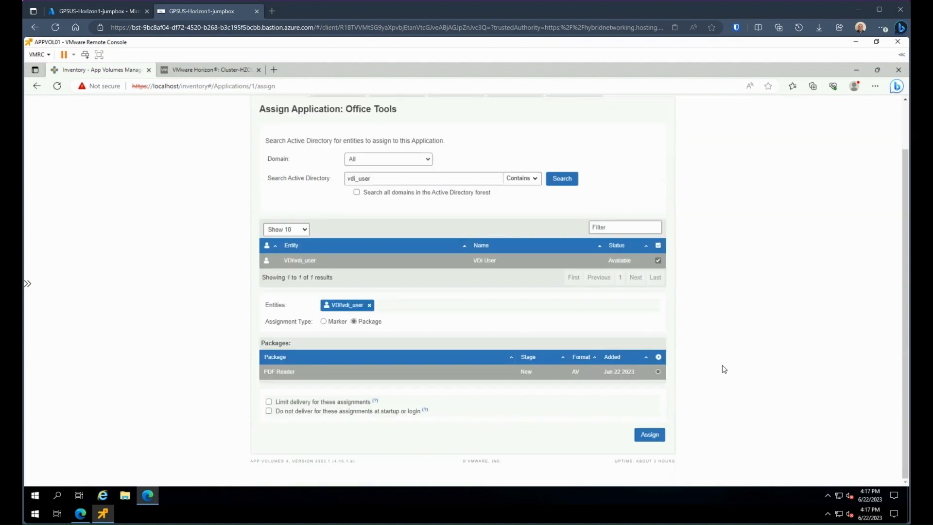
click(651, 436)
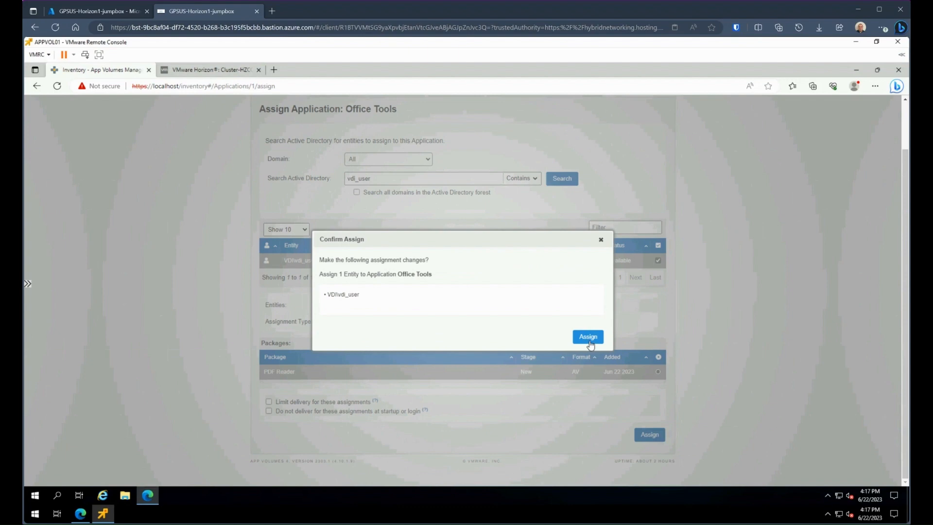
click(589, 339)
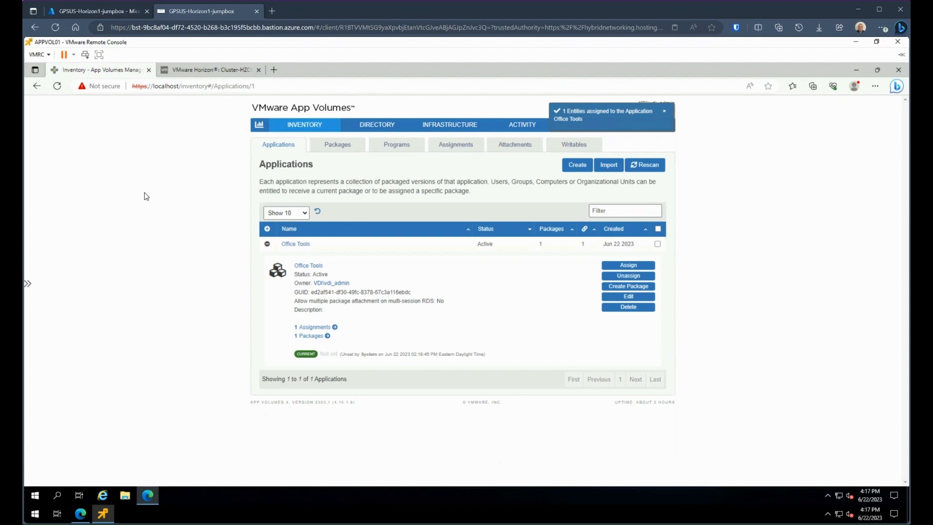
Step: Open the hzcon01 Horizon portal in a new tab and launch the AppPool desktop
click(274, 70)
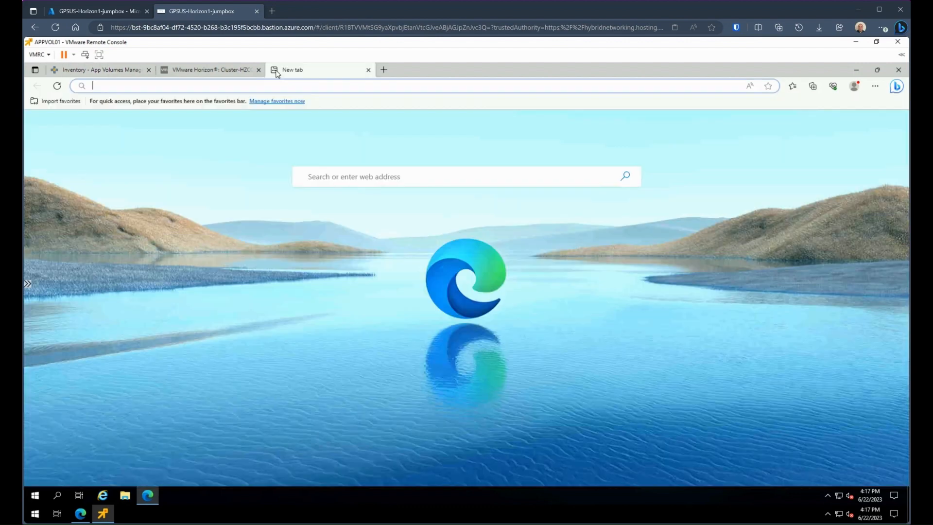
text(hz)
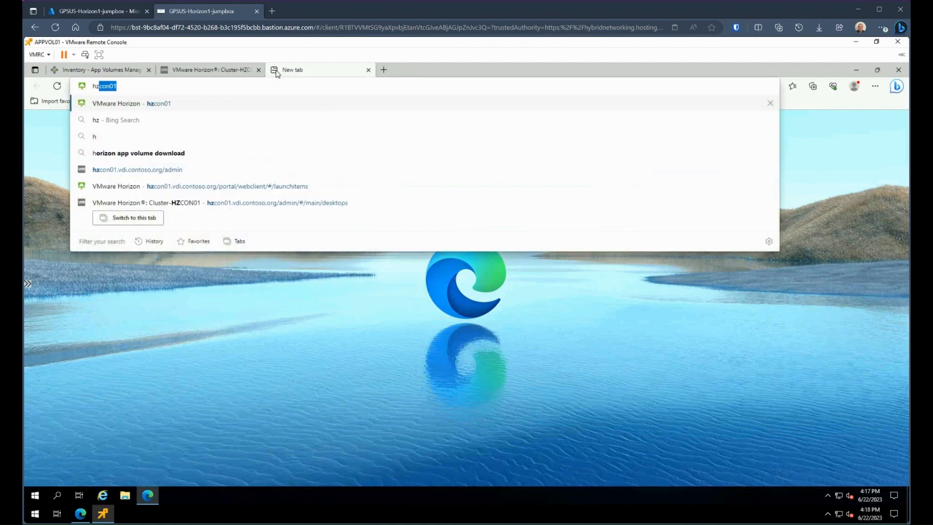
key(BackSpace)
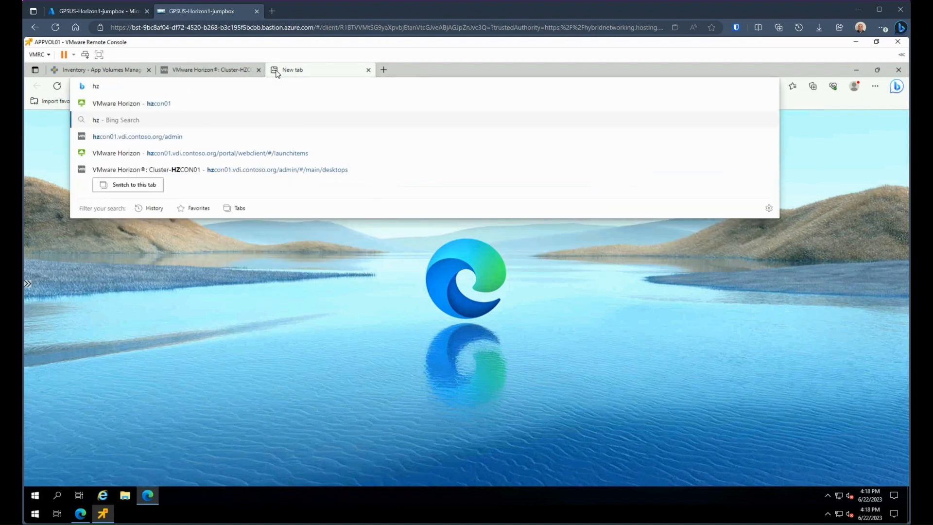
click(303, 153)
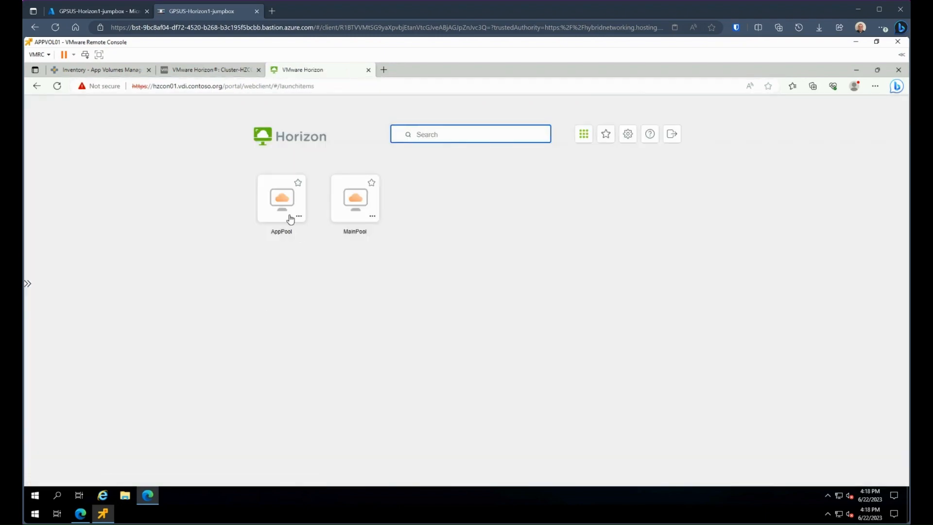
click(282, 204)
click(283, 206)
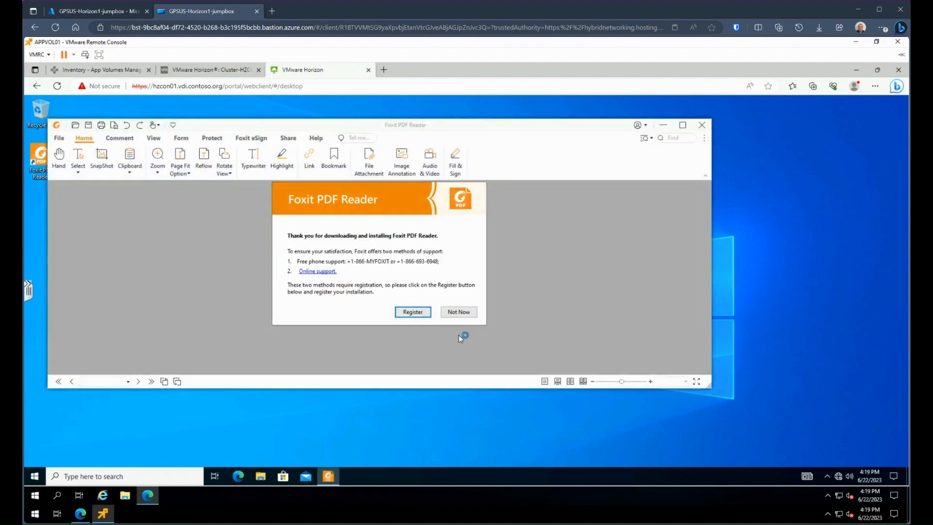
Step: Skip Foxit registration, decline the default-viewer prompt, and close the reader
click(468, 313)
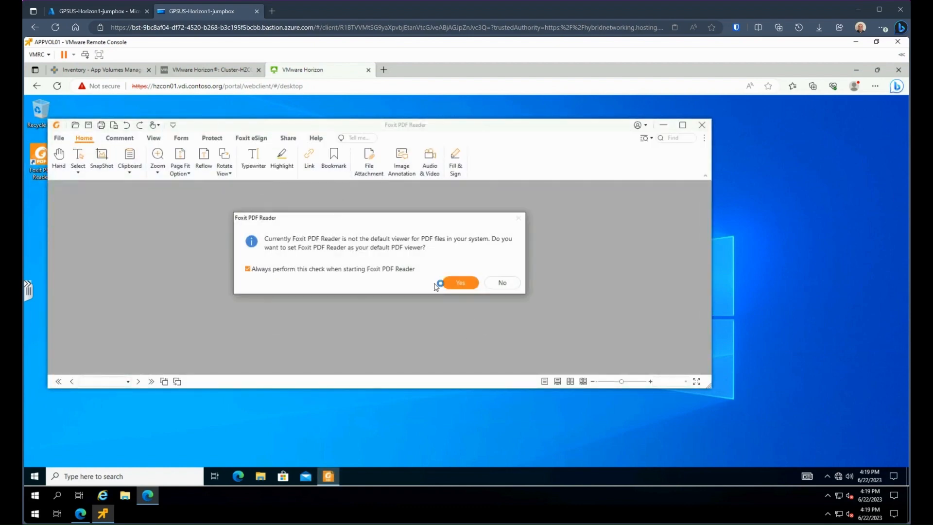
click(490, 284)
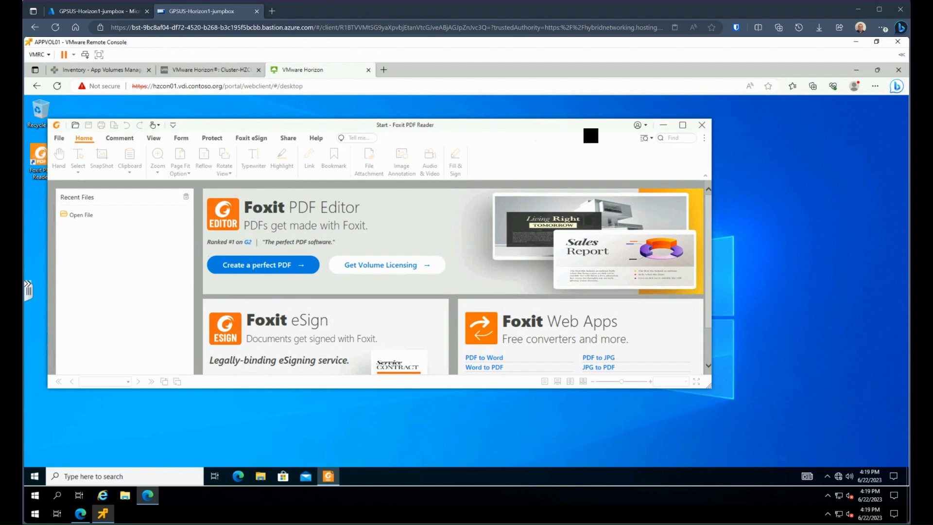
drag(590, 135, 650, 140)
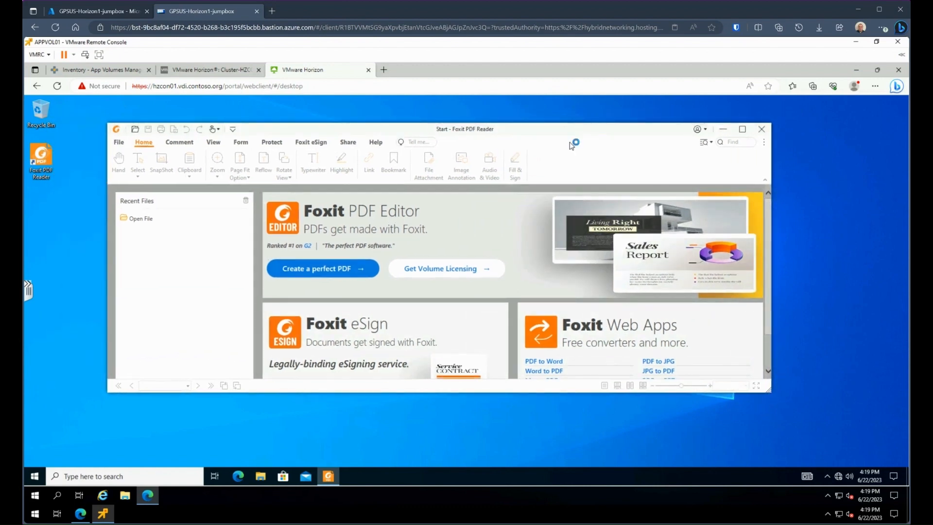
click(762, 129)
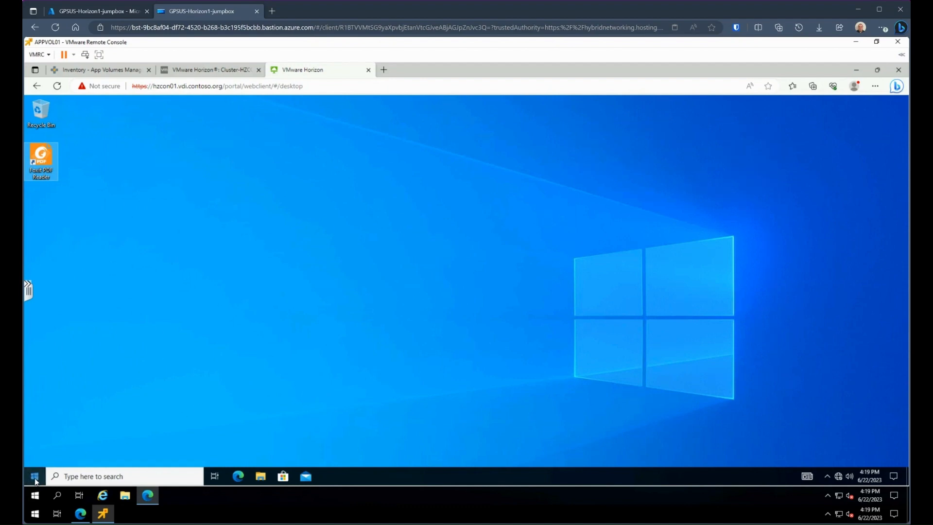
Step: Sign out of the Horizon desktop and dismiss the disconnection notice
right_click(35, 482)
mouse_move(84, 451)
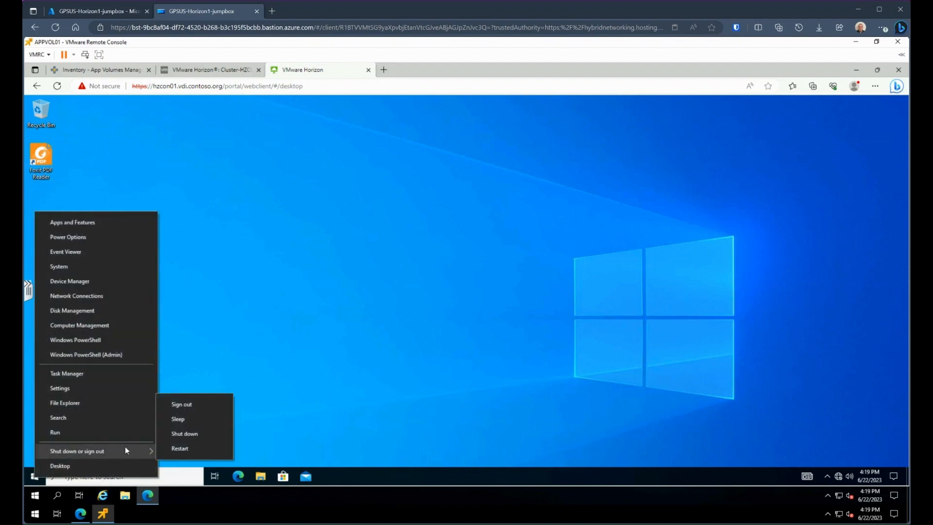
click(192, 401)
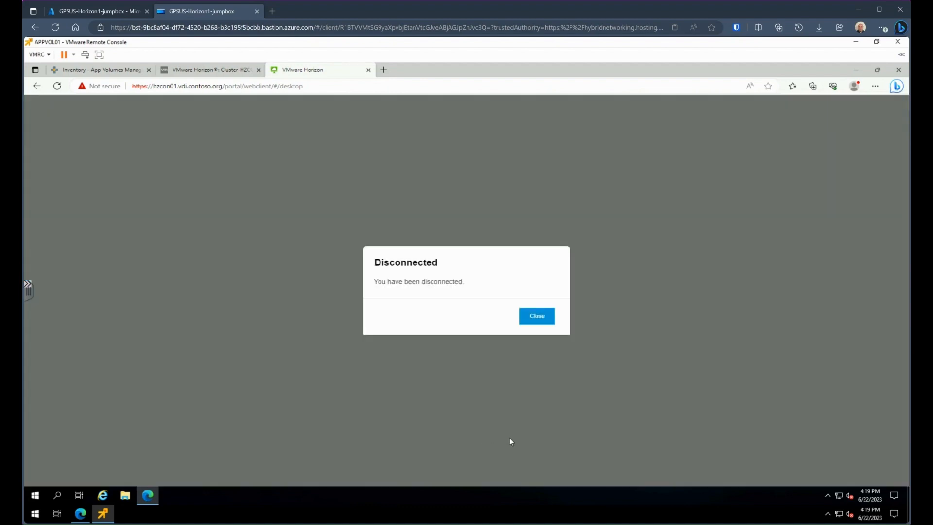
click(542, 320)
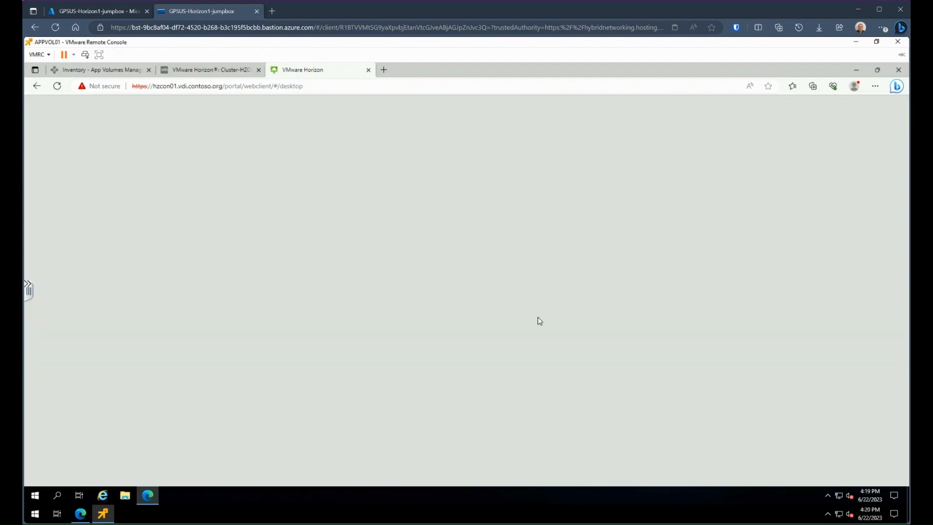